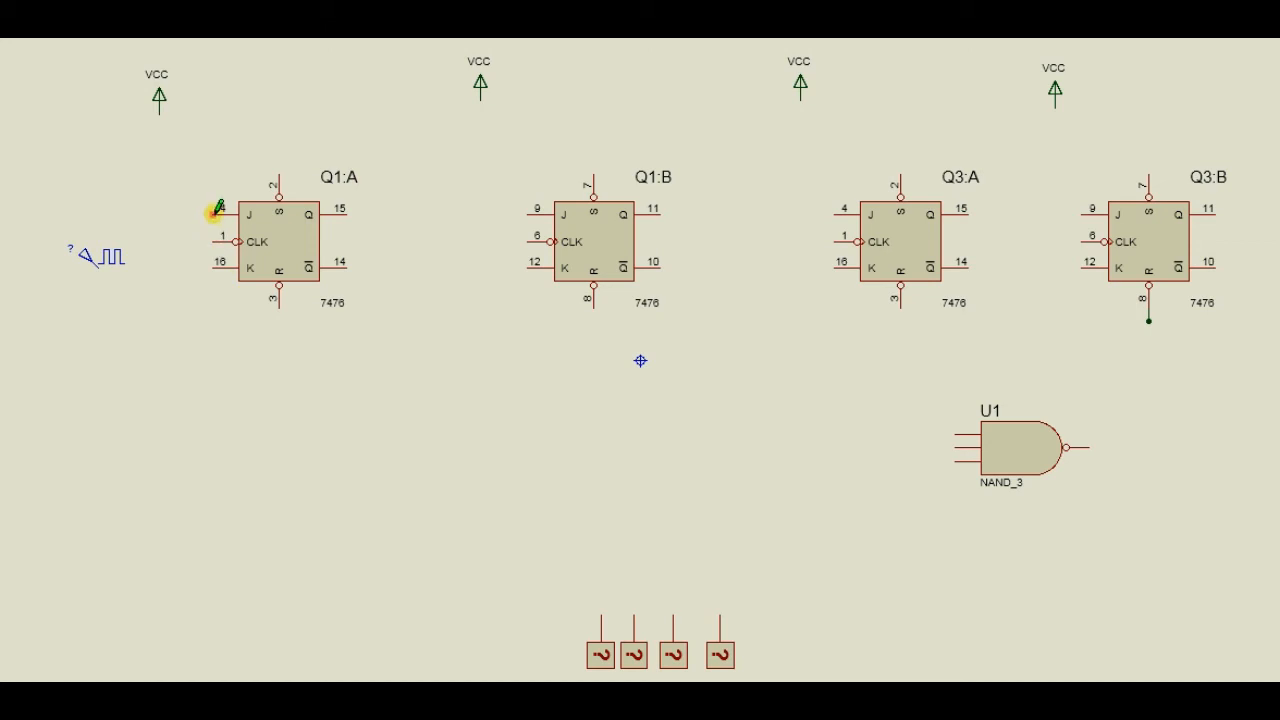
Wire the J and K inputs of flip-flop Q1:A together and connect them to the VCC terminal above it.
click(204, 214)
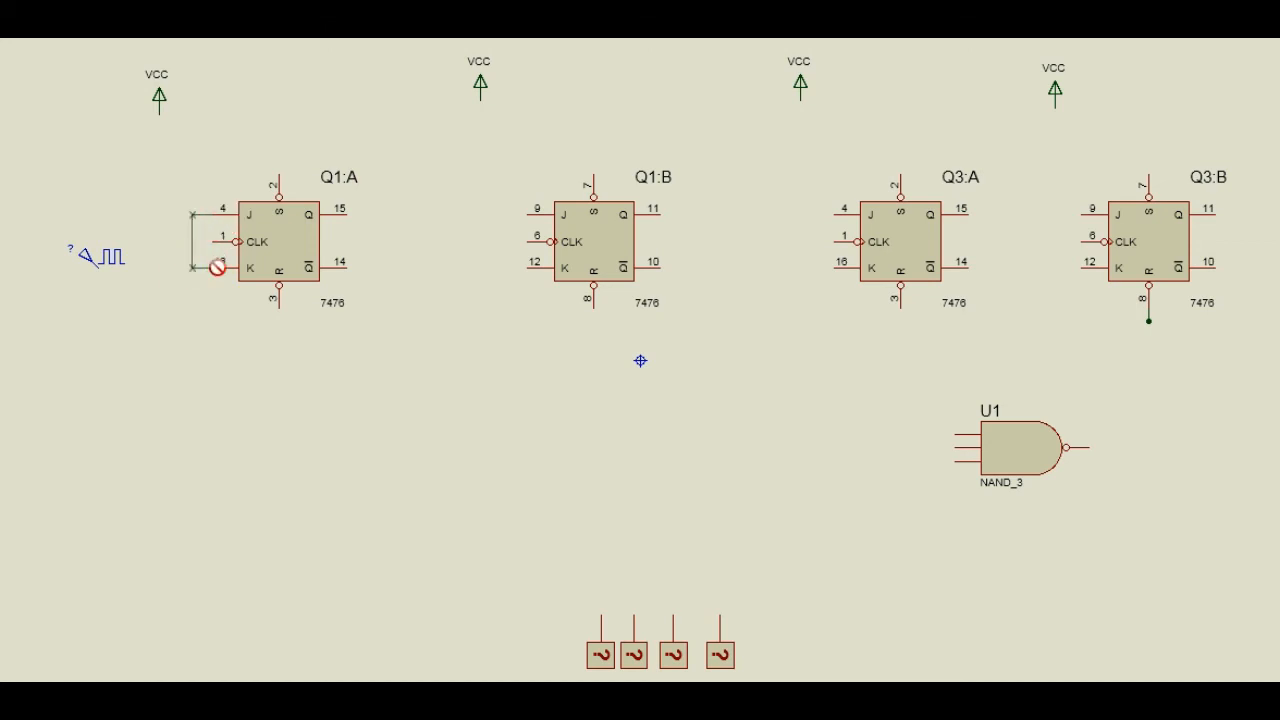
click(211, 267)
click(160, 110)
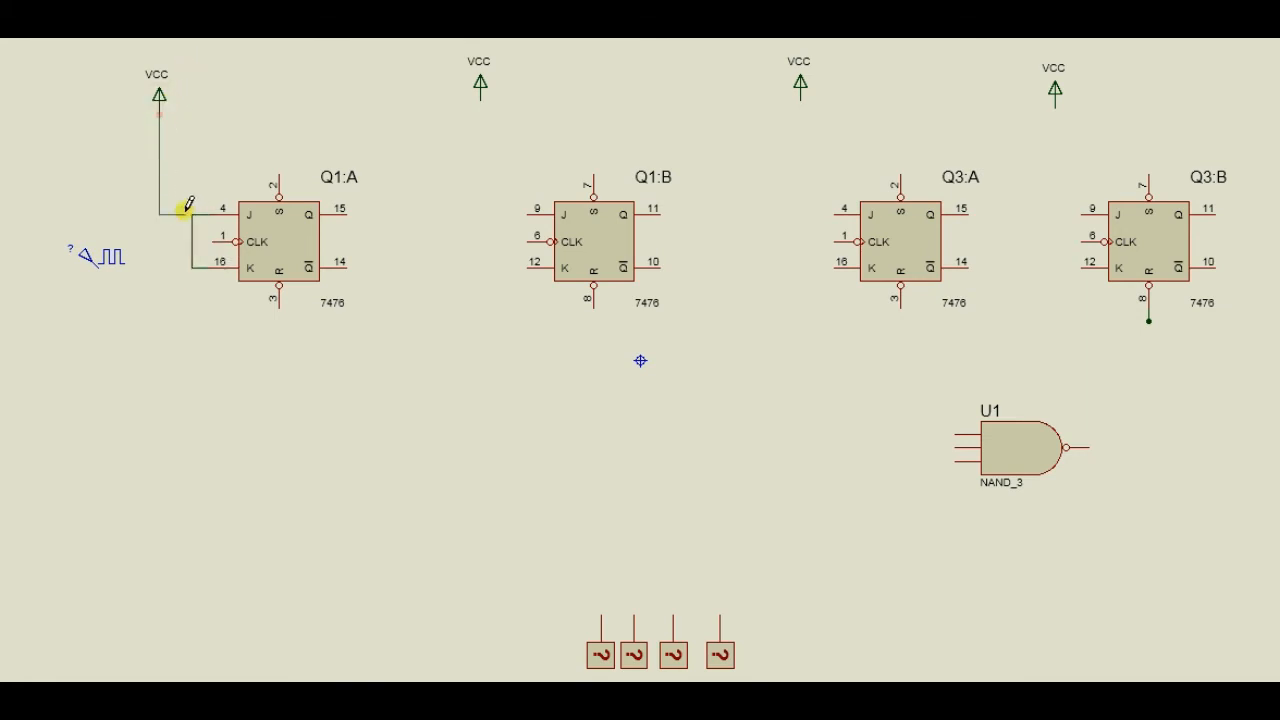
click(192, 214)
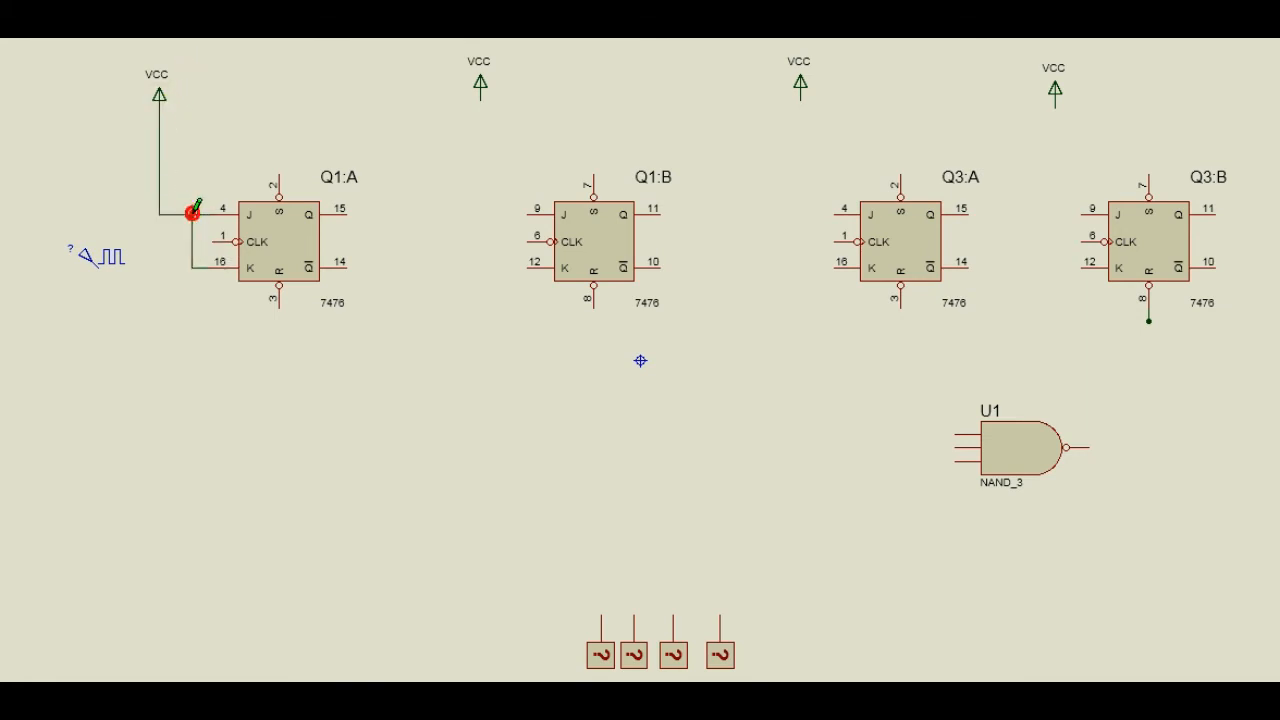
Wire the J and K inputs of flip-flop Q1:B together and connect them to its VCC terminal.
click(529, 214)
click(507, 214)
click(530, 267)
click(530, 264)
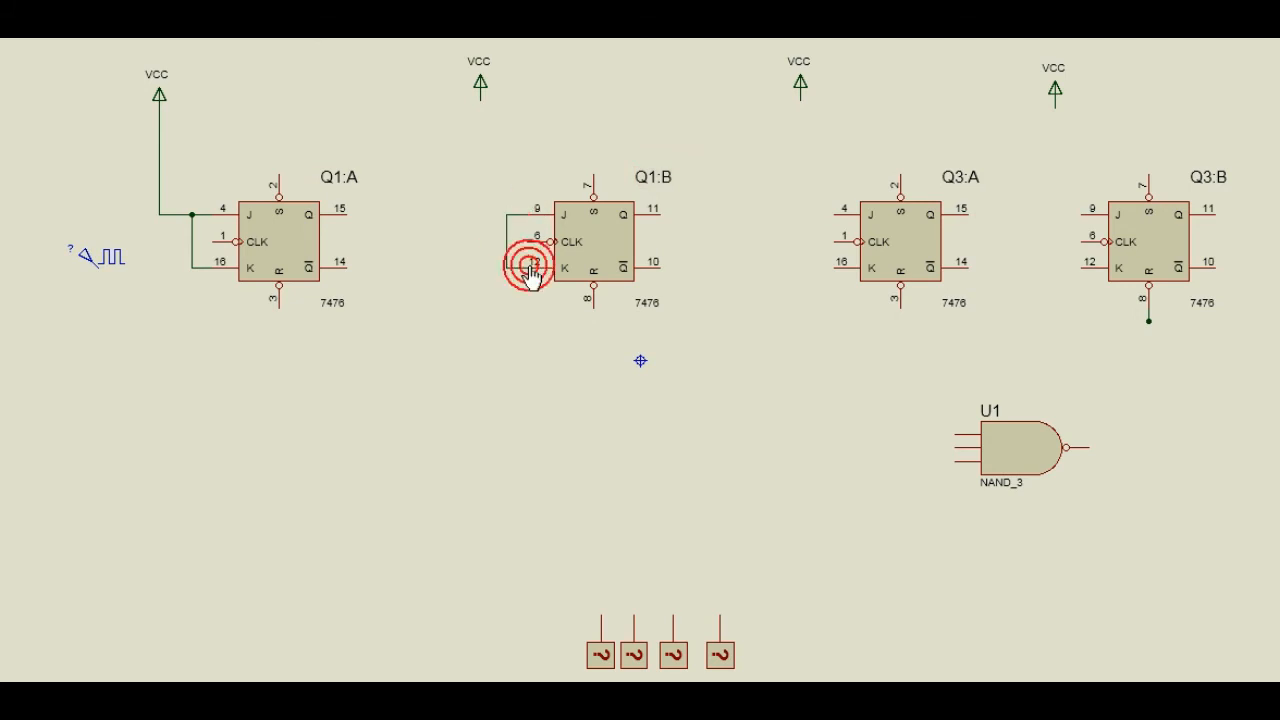
click(481, 98)
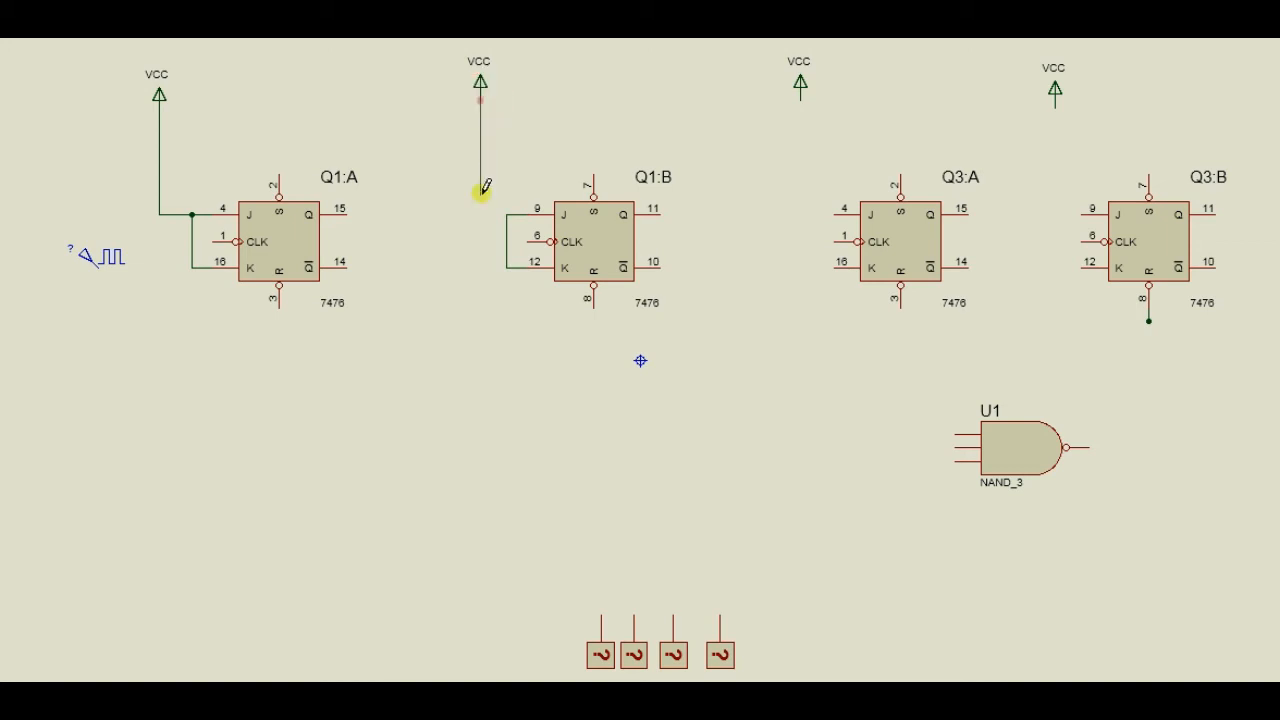
click(509, 213)
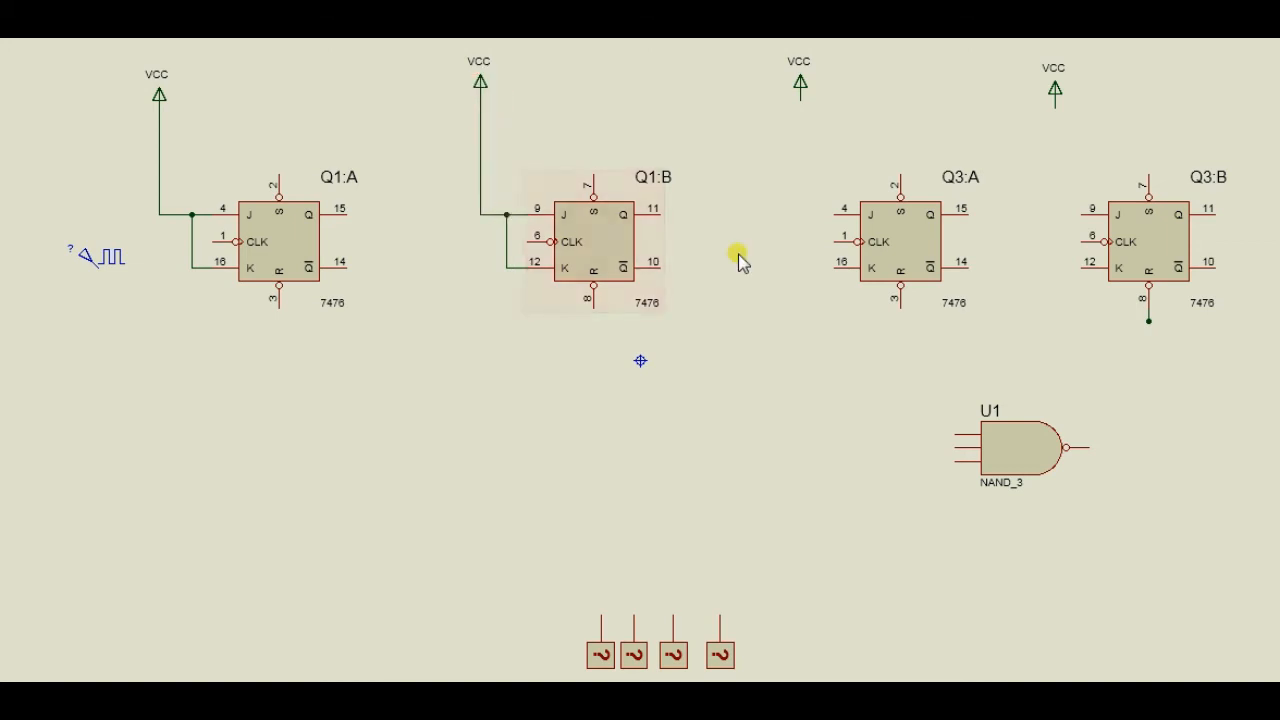
Wire the J and K inputs of flip-flop Q3:A together and connect them to its VCC terminal.
click(836, 213)
click(800, 214)
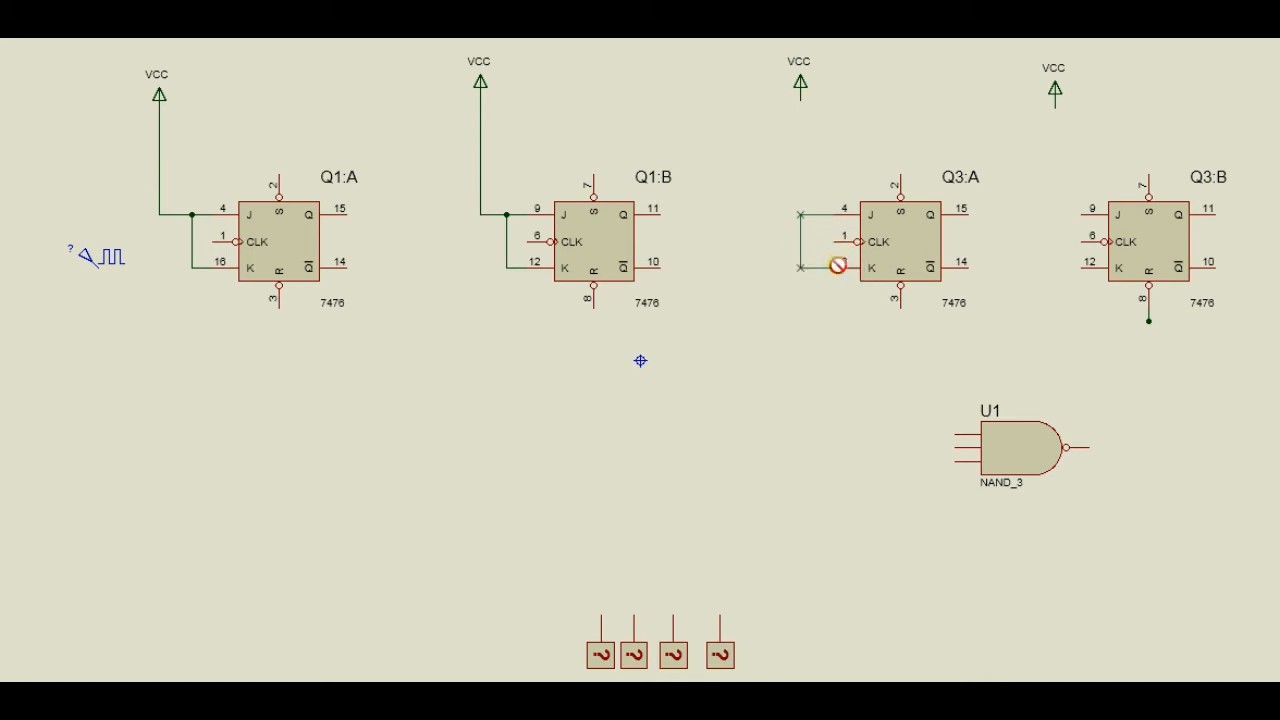
click(838, 267)
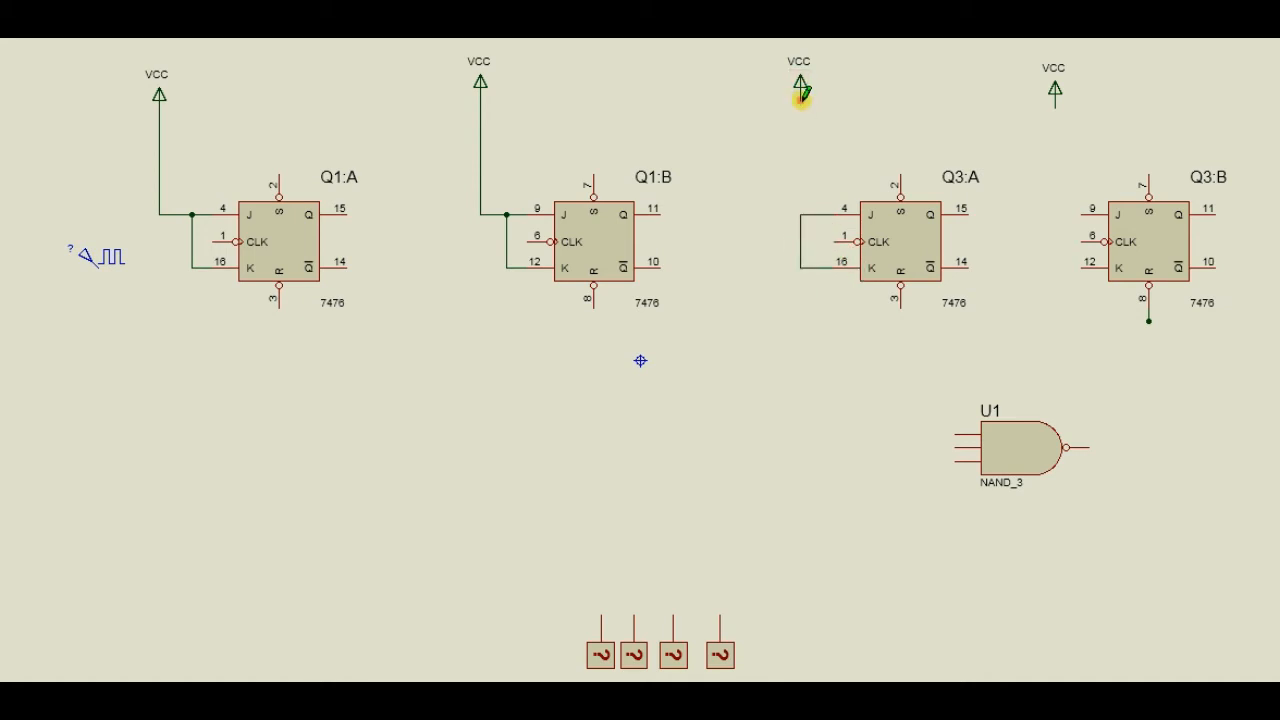
click(801, 96)
click(801, 214)
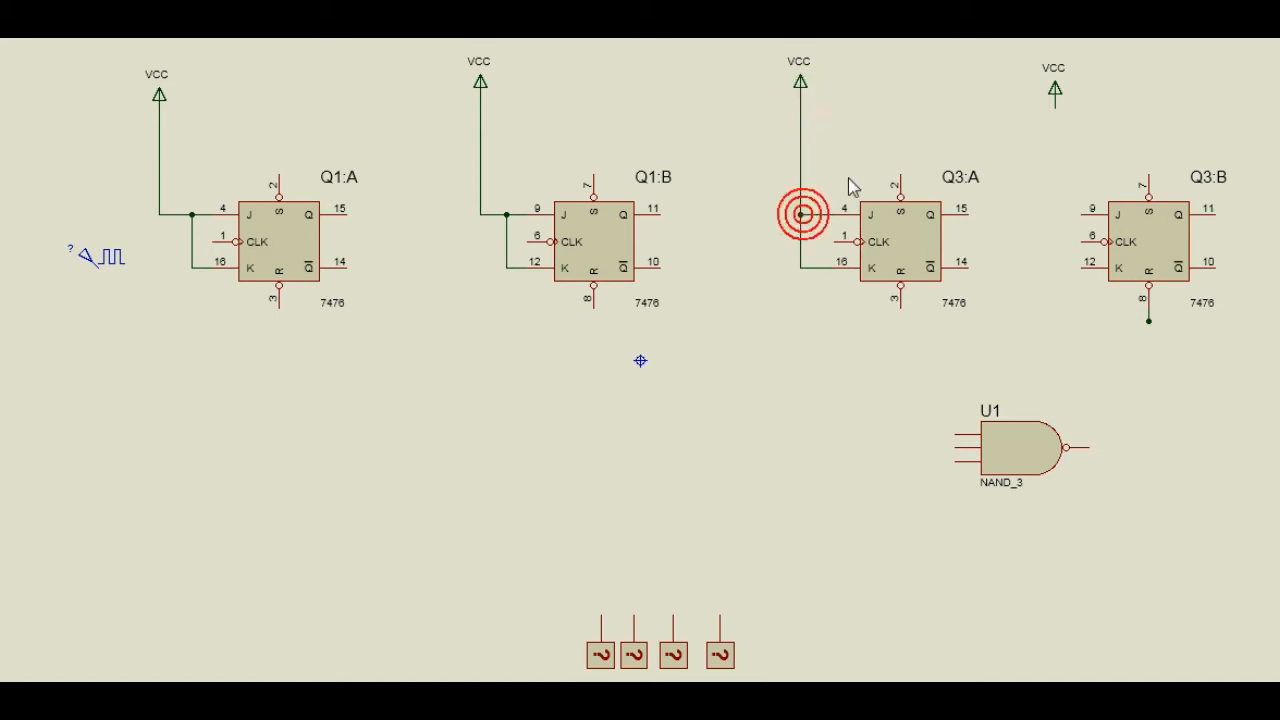
Connect the VCC terminal near Q3:B to its J input and tie its K input to the same wire.
click(1055, 100)
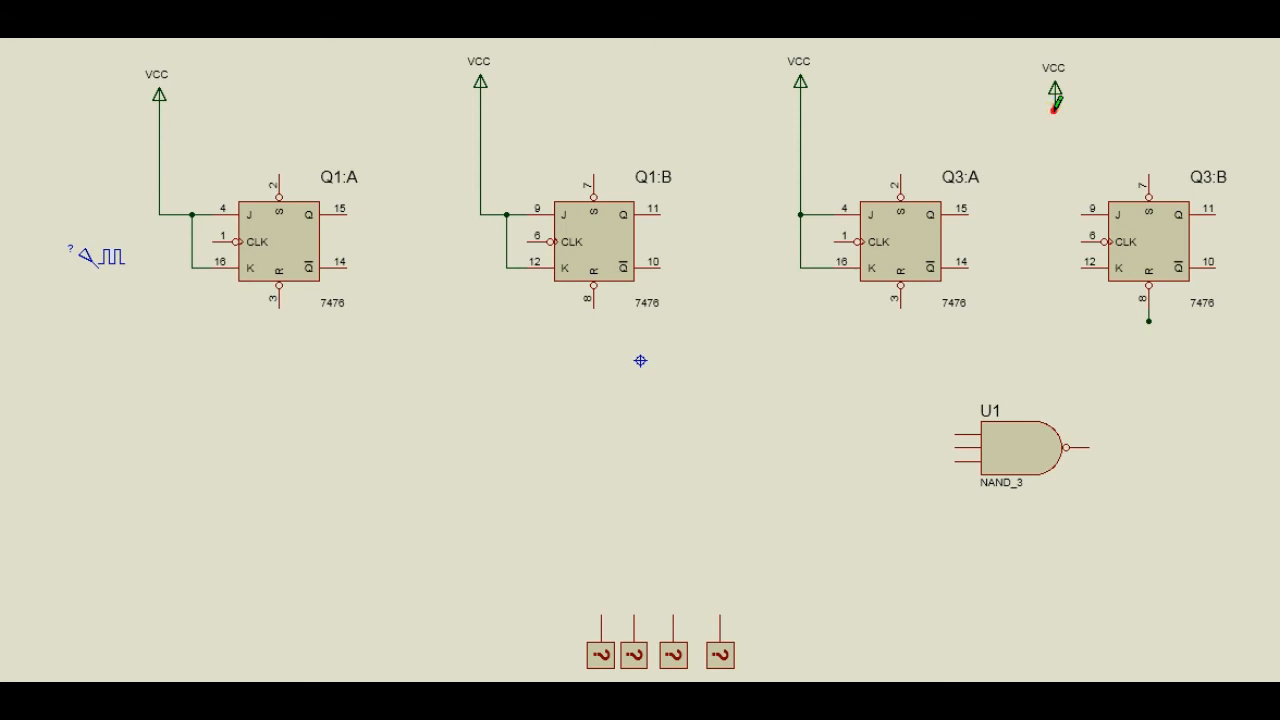
click(1081, 213)
click(1084, 268)
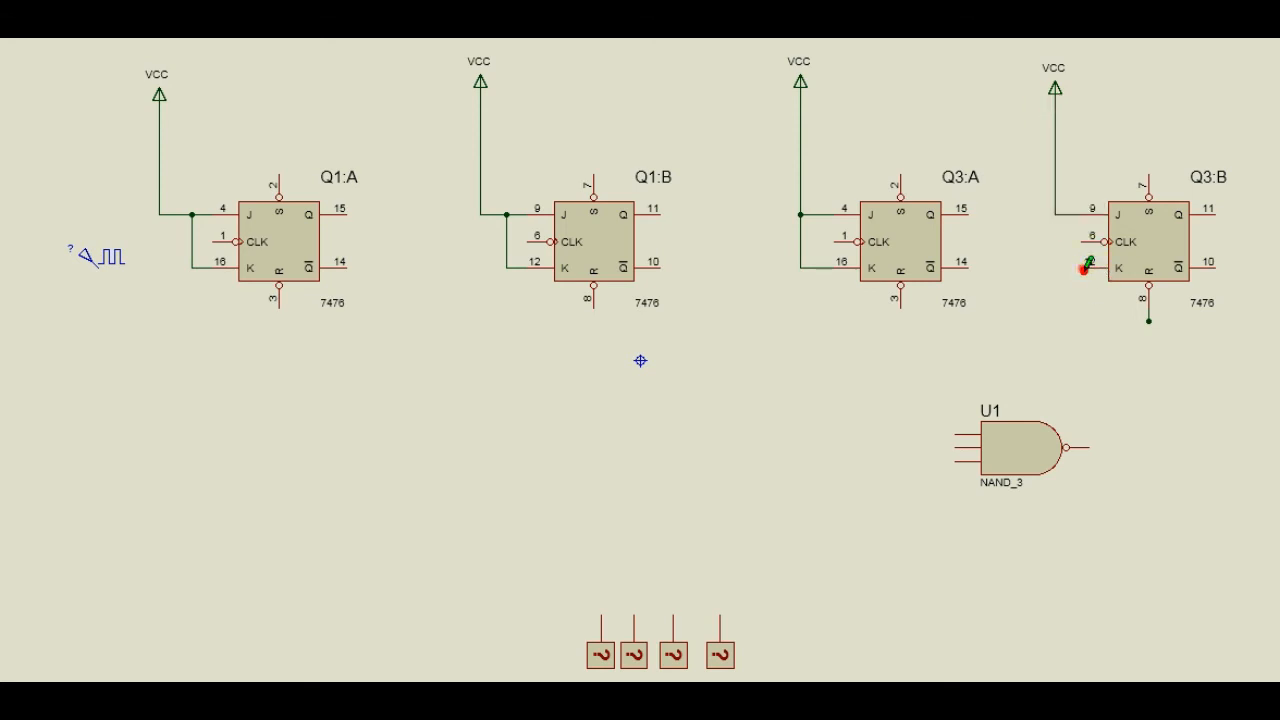
click(1068, 214)
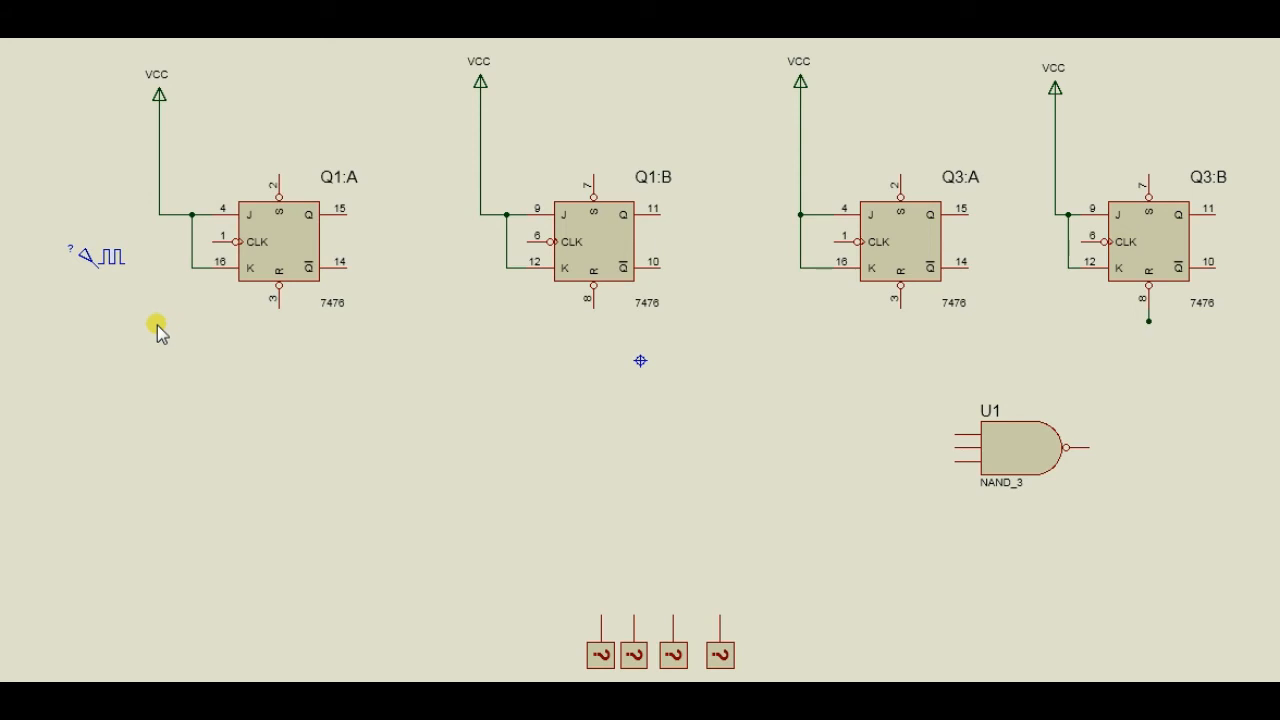
Connect the clock generator to the CLK input of Q1:A, and Q1:A's Q output to the CLK input of Q1:B.
click(214, 241)
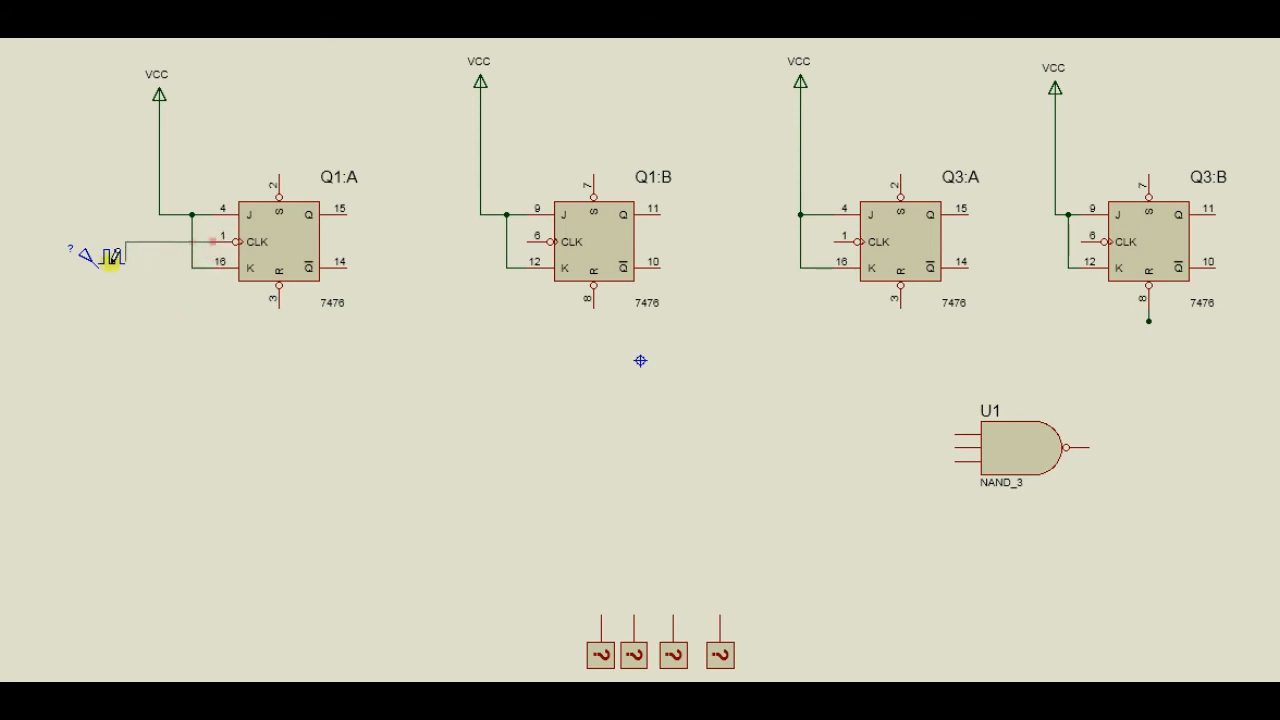
click(101, 263)
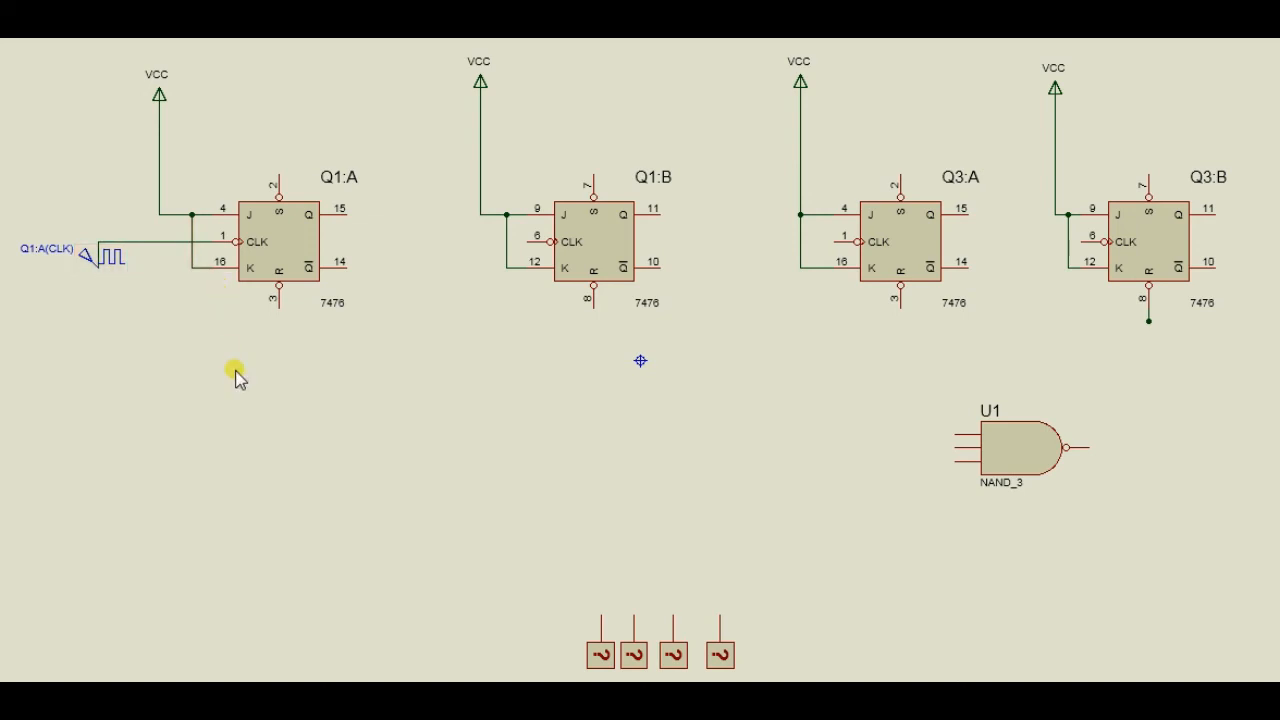
click(344, 211)
click(446, 241)
click(529, 242)
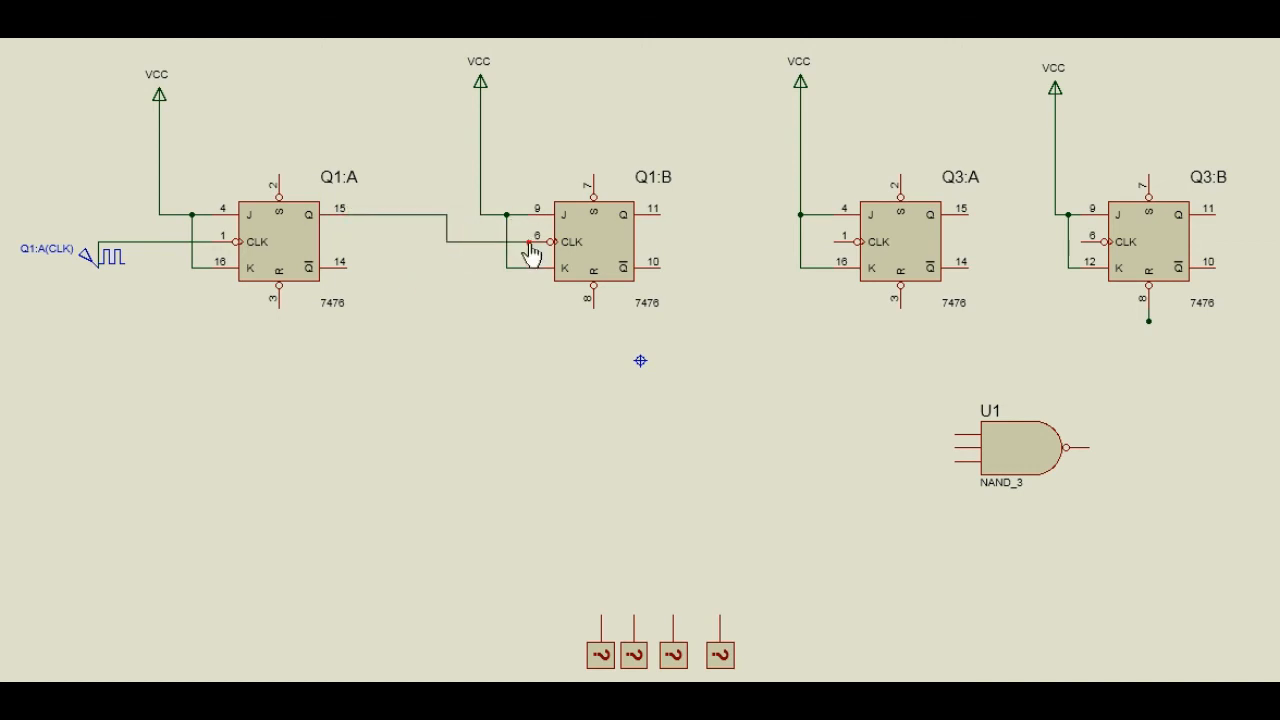
Wire the Q output of Q1:B to the CLK input of Q3:A, and Q3:A's Q output to the CLK input of Q3:B.
click(659, 213)
click(693, 214)
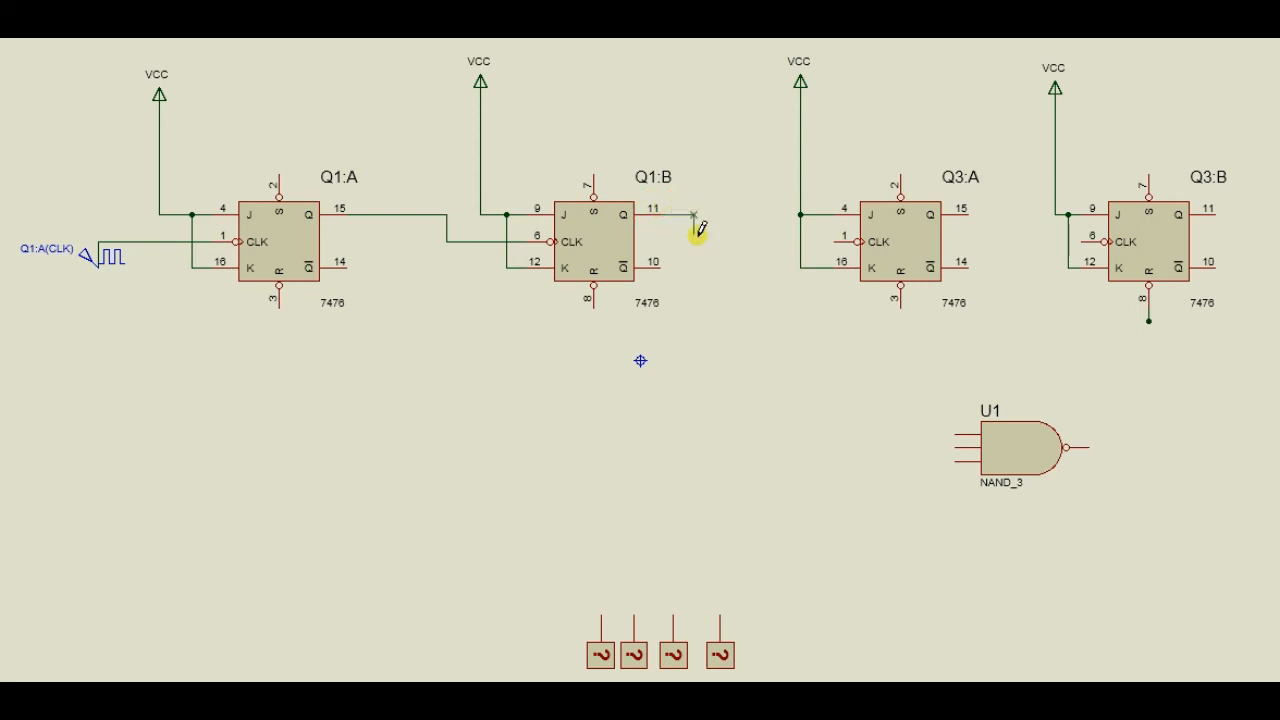
click(836, 241)
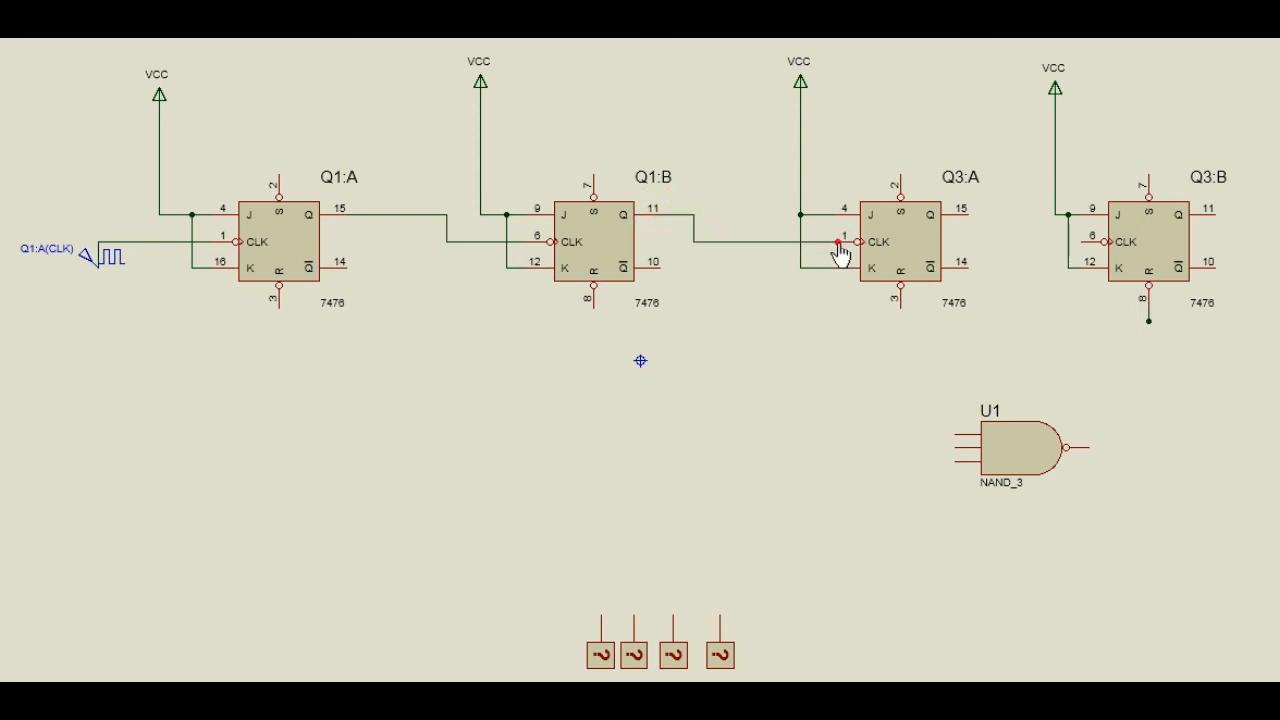
click(968, 212)
click(1005, 240)
click(1096, 244)
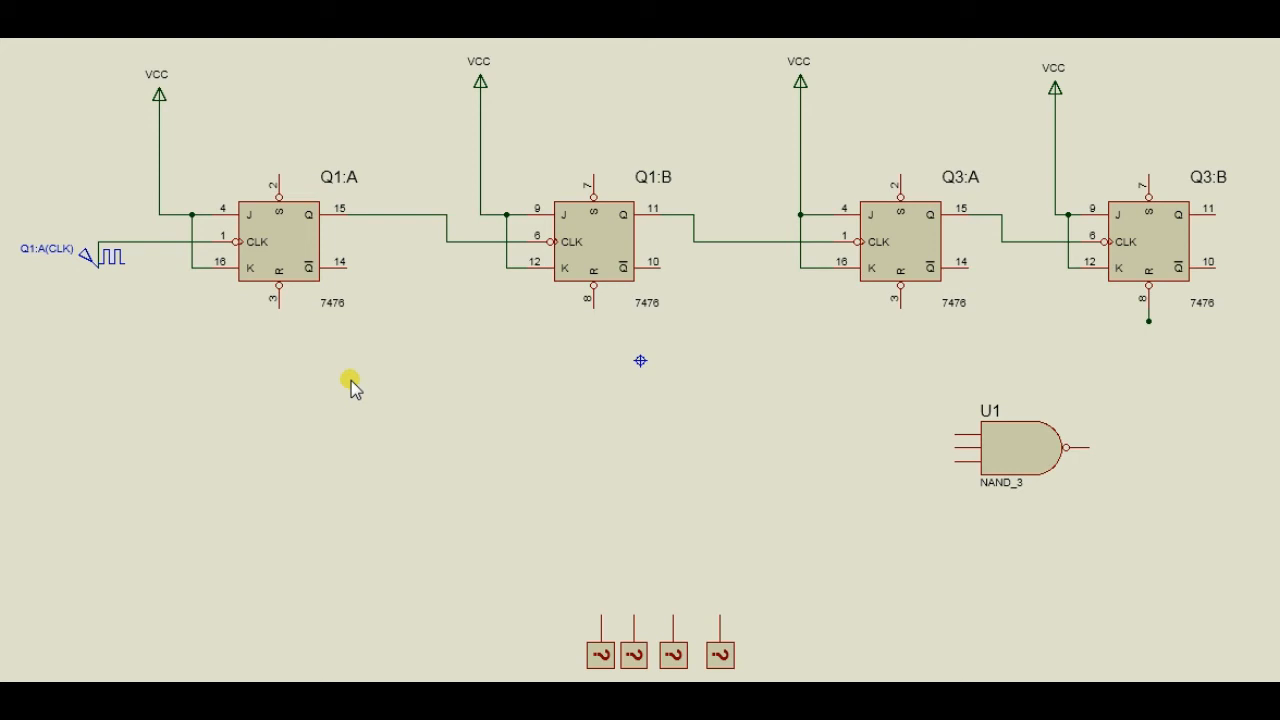
Join the S pins of all four flip-flops with a common wire running above them.
click(280, 173)
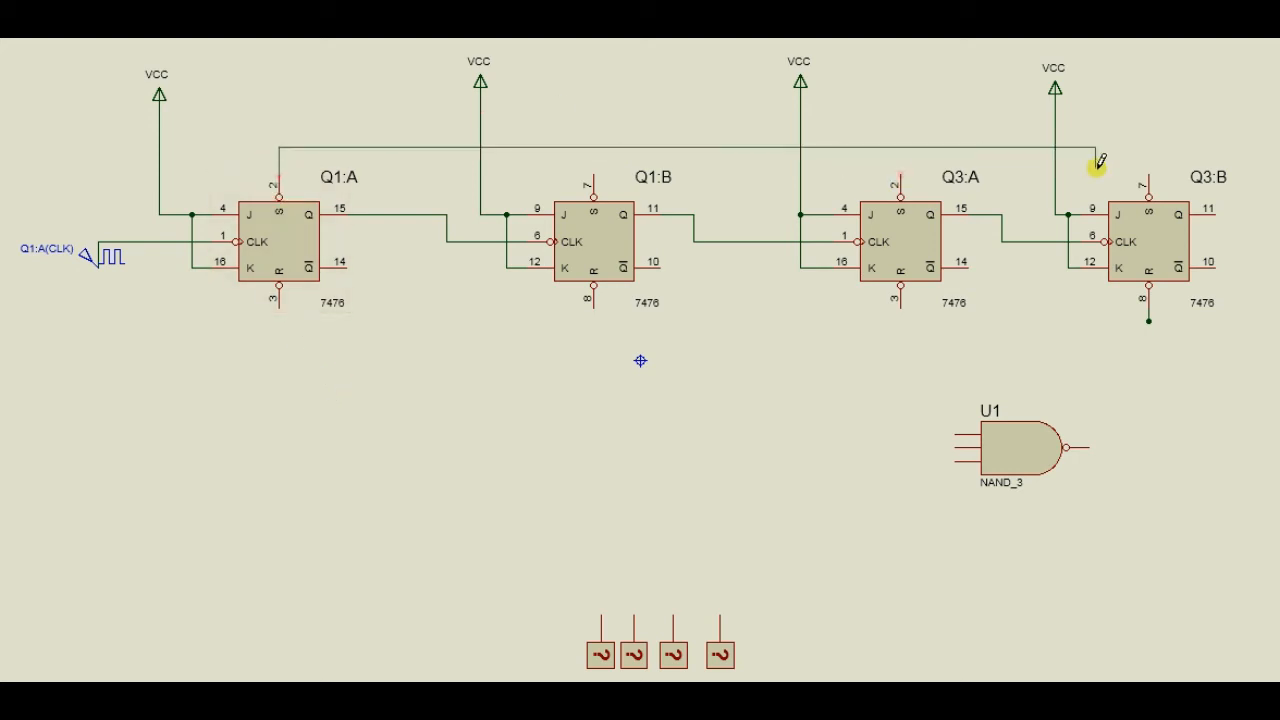
click(1152, 177)
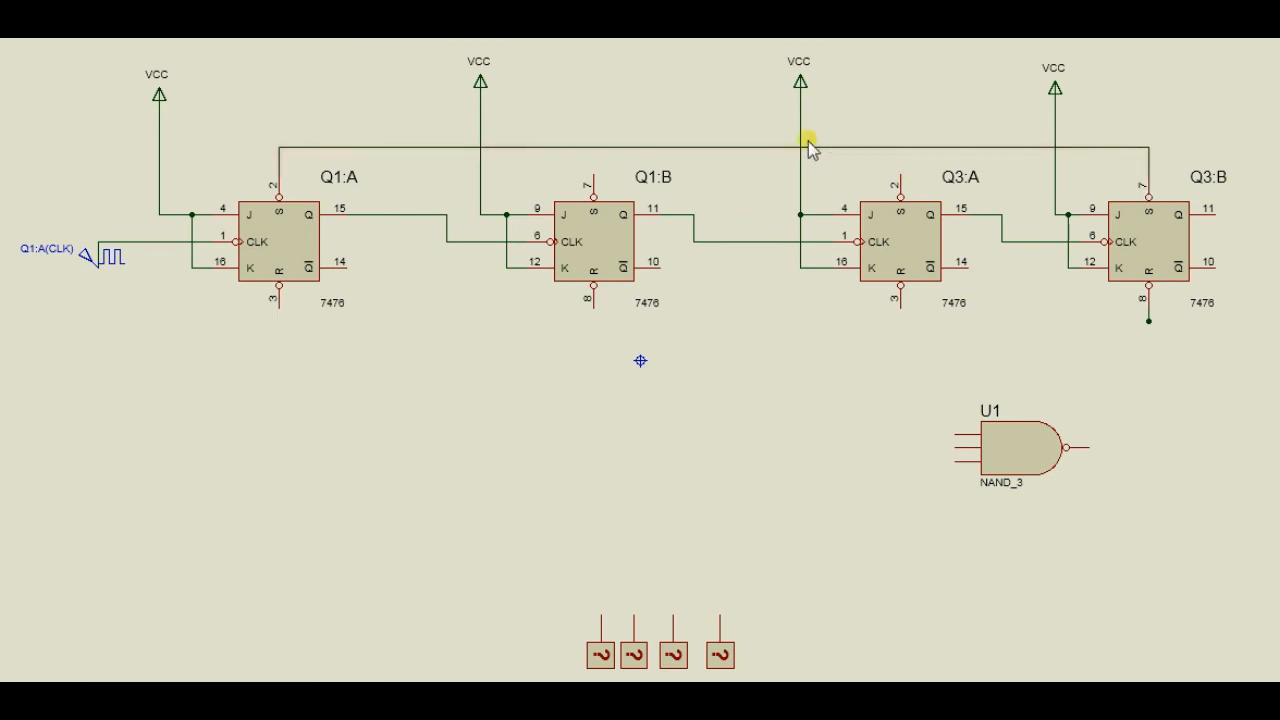
click(594, 176)
click(594, 150)
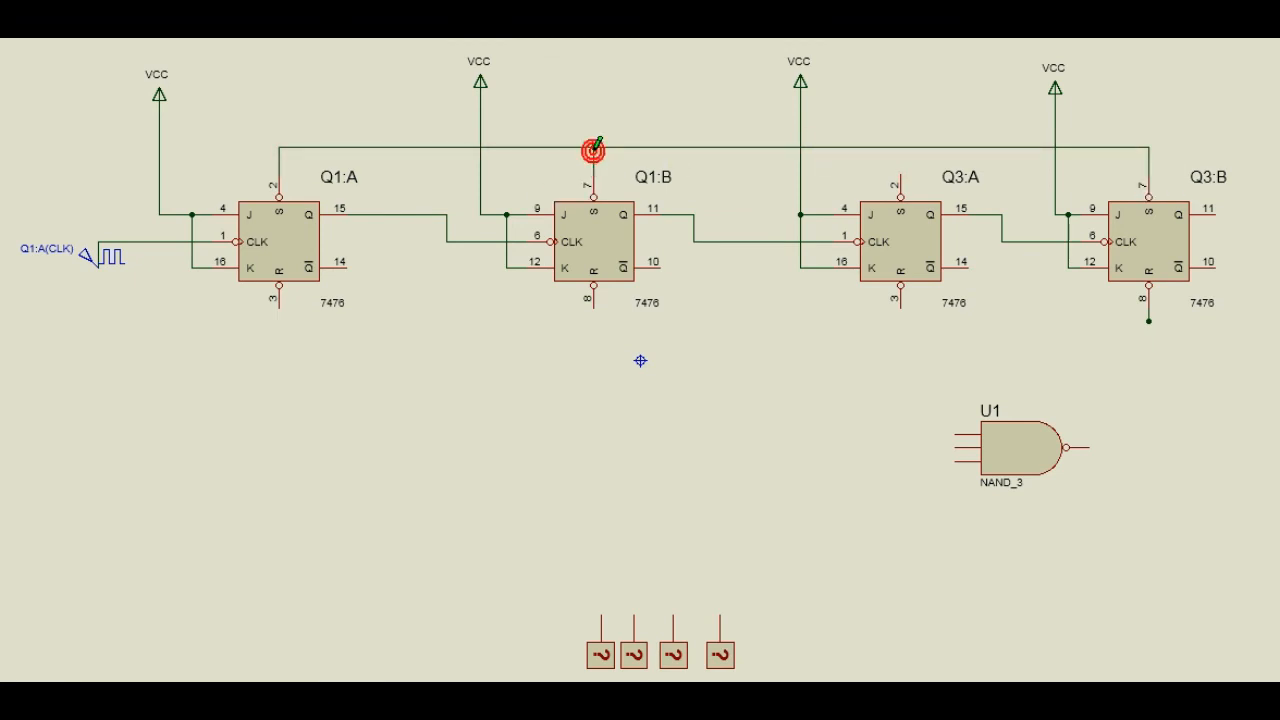
click(902, 172)
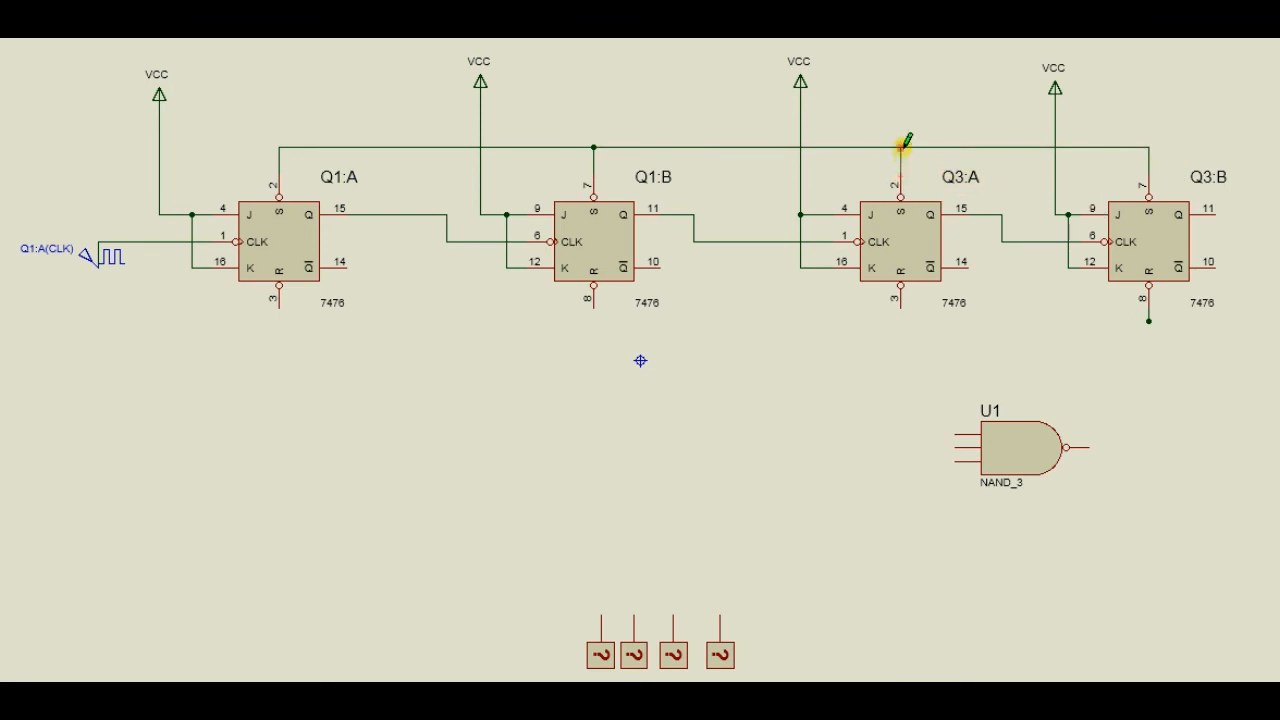
click(901, 147)
Connect the common set line to VCC by wiring it to the J input junction of Q1:A.
click(192, 214)
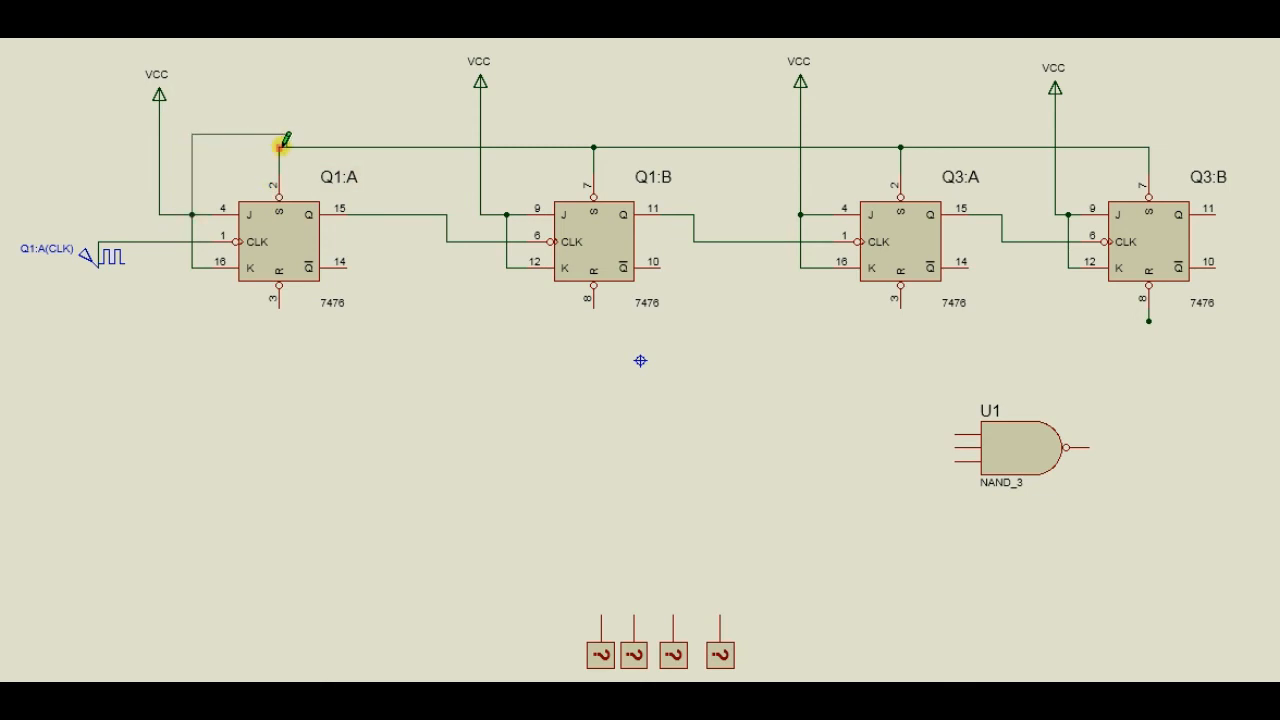
click(272, 146)
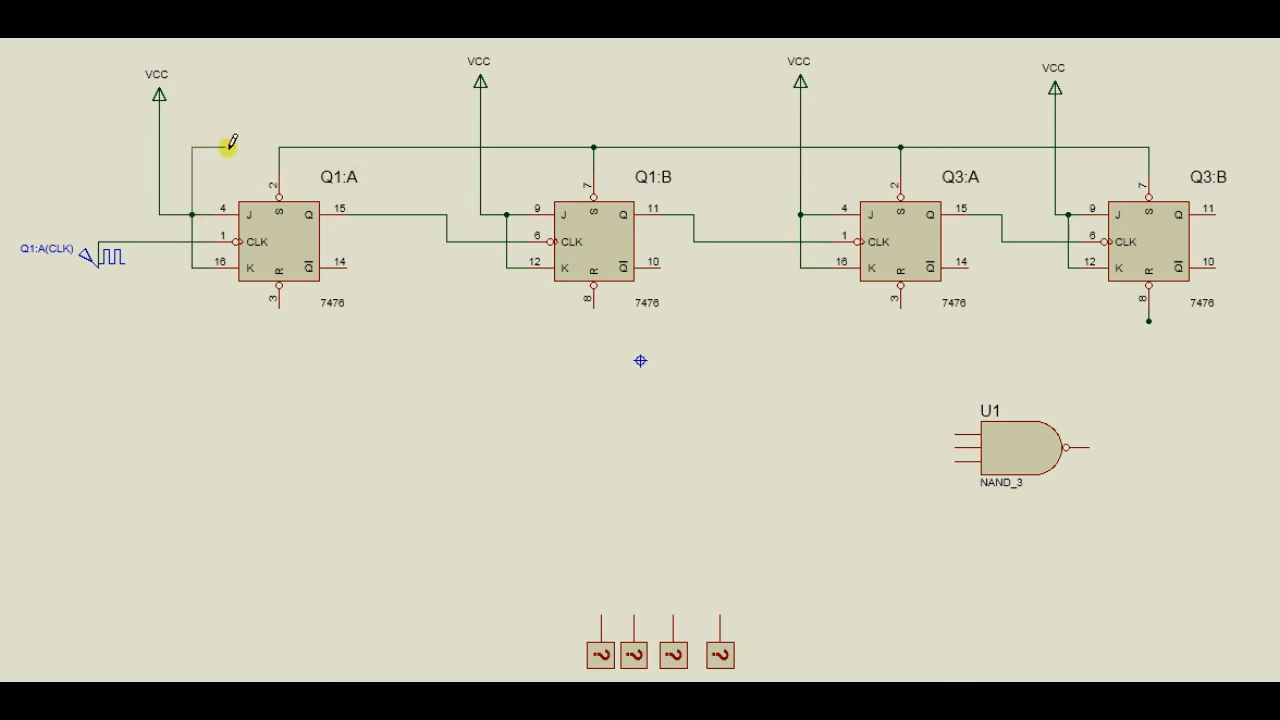
click(279, 146)
Join the R pins of all four flip-flops with a common reset wire running below them.
click(1149, 319)
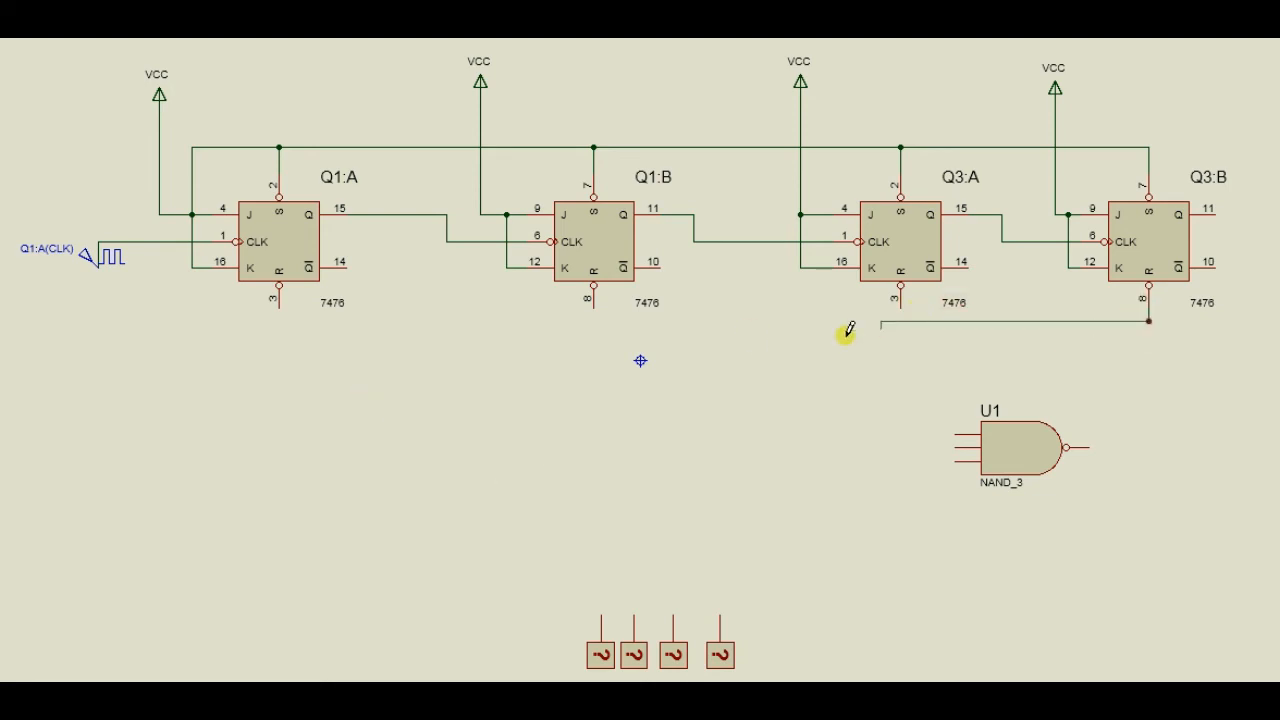
click(279, 305)
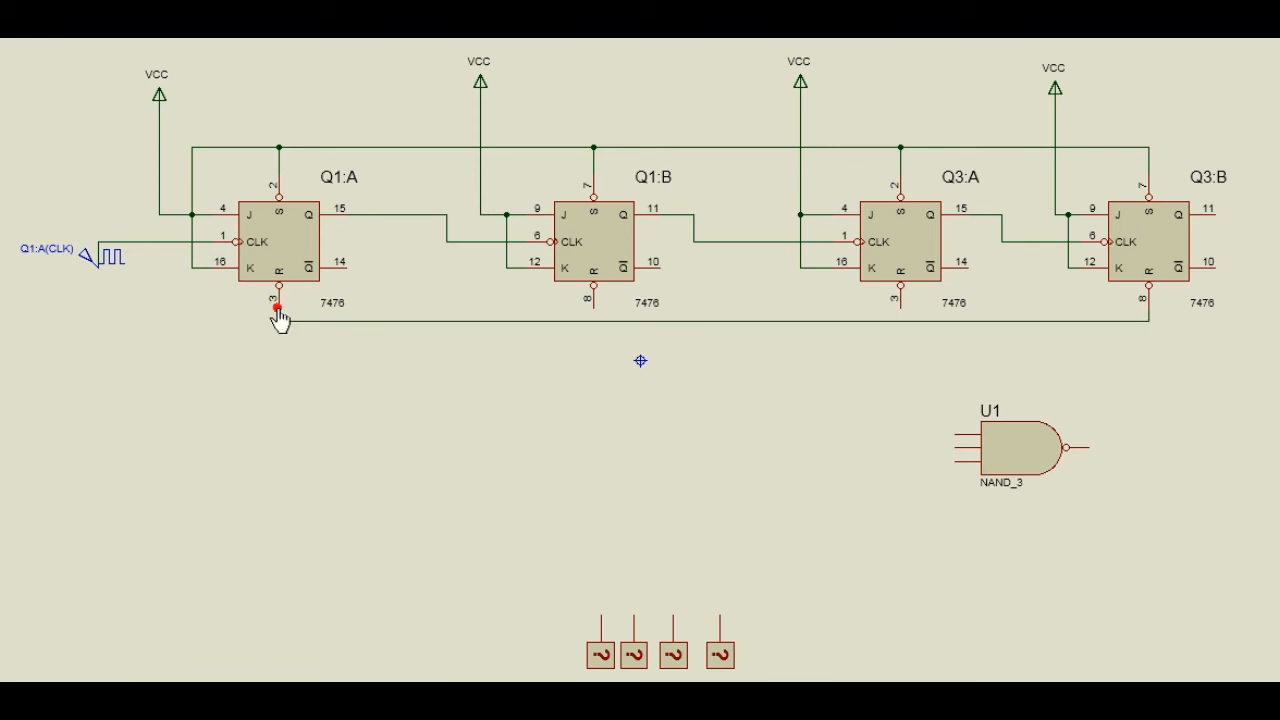
click(594, 301)
click(594, 320)
click(901, 301)
click(907, 320)
Wire the three inputs of NAND gate U1, from first to third, to the Q outputs of Q3:B, Q1:B and Q1:A.
click(955, 431)
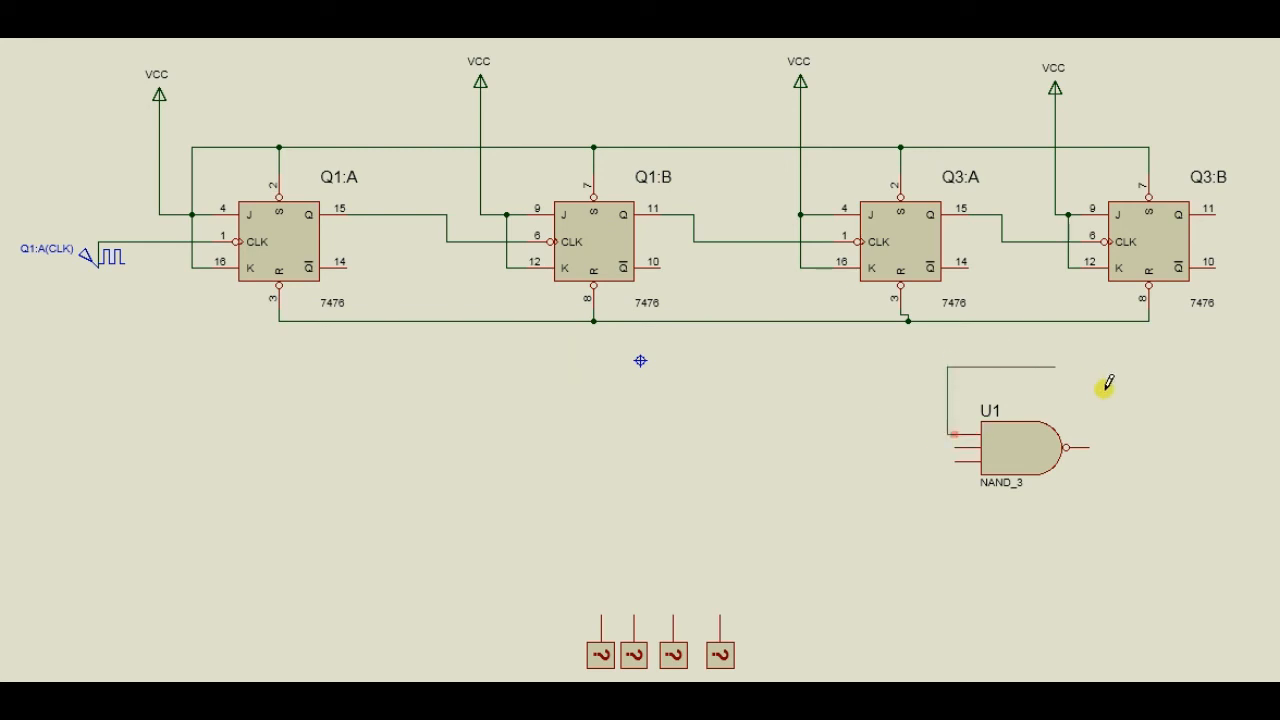
click(1218, 210)
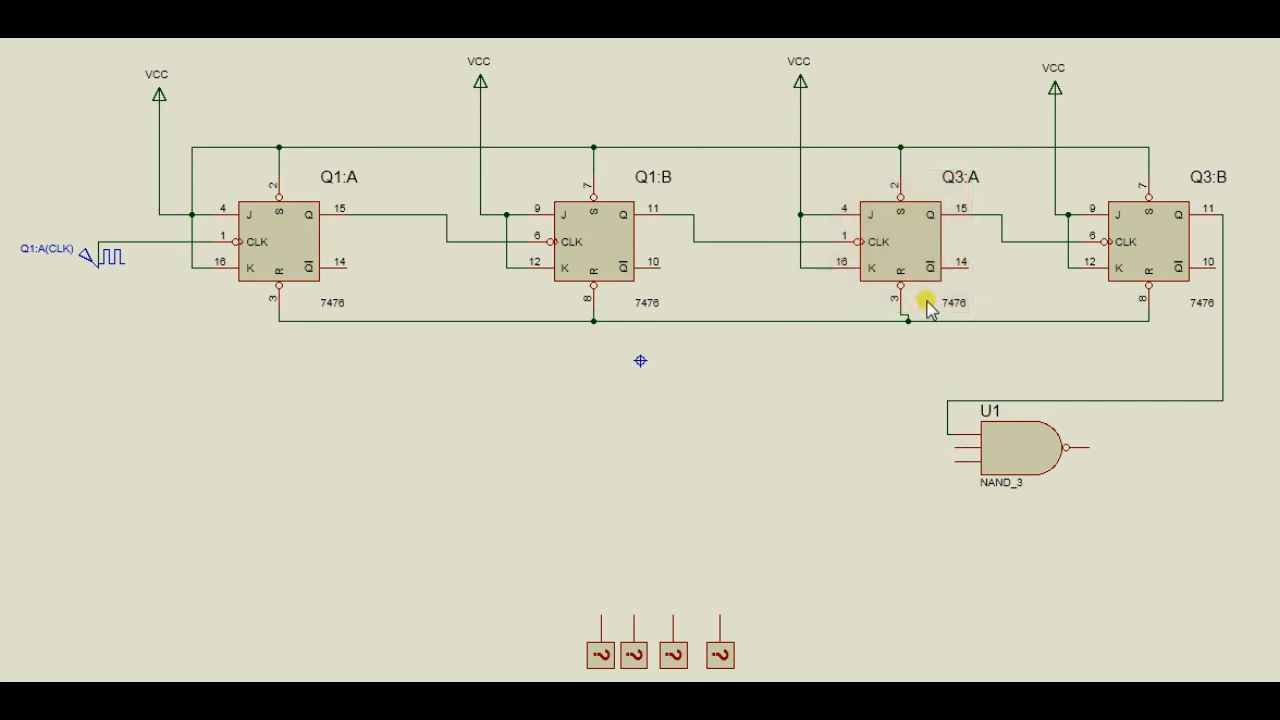
click(955, 446)
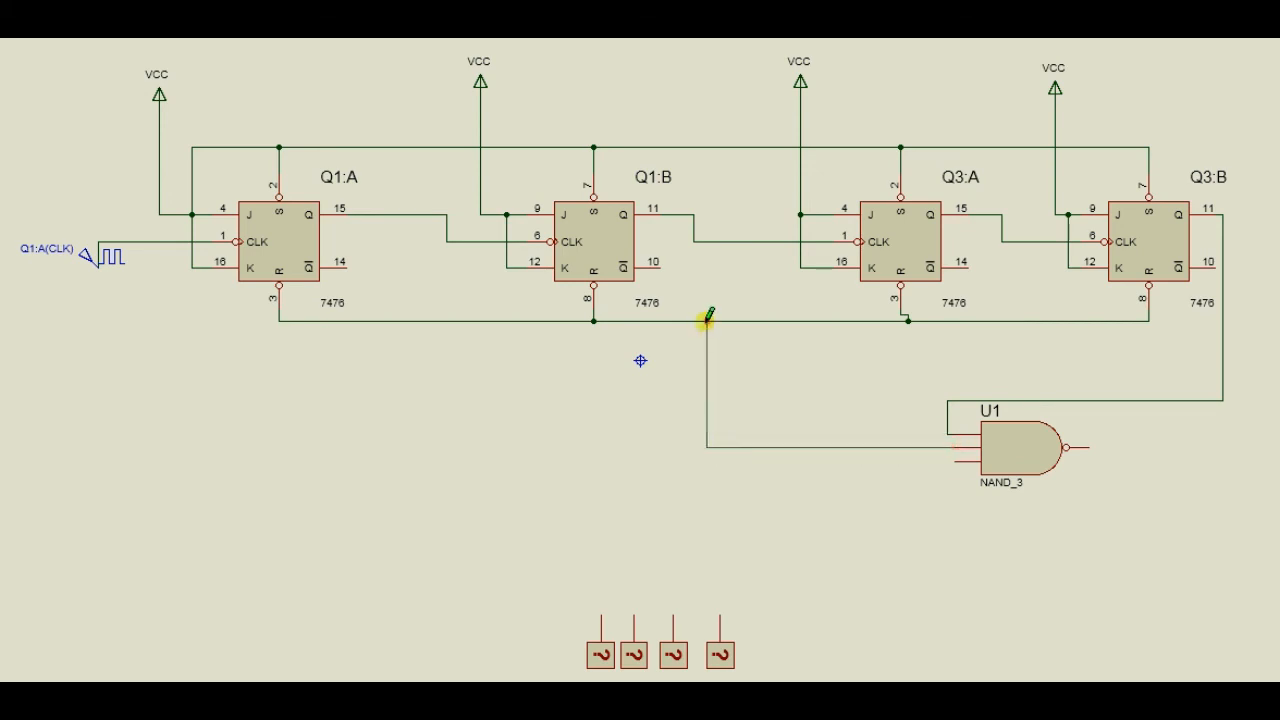
click(698, 228)
click(698, 237)
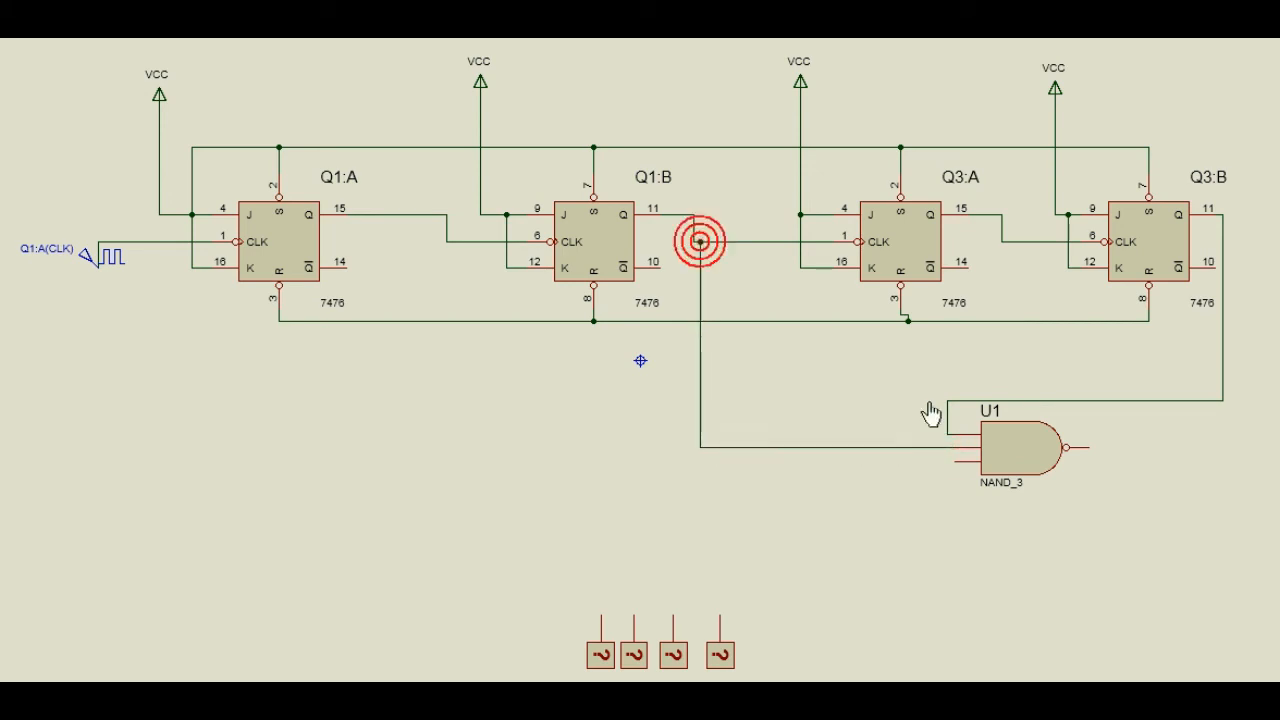
click(957, 460)
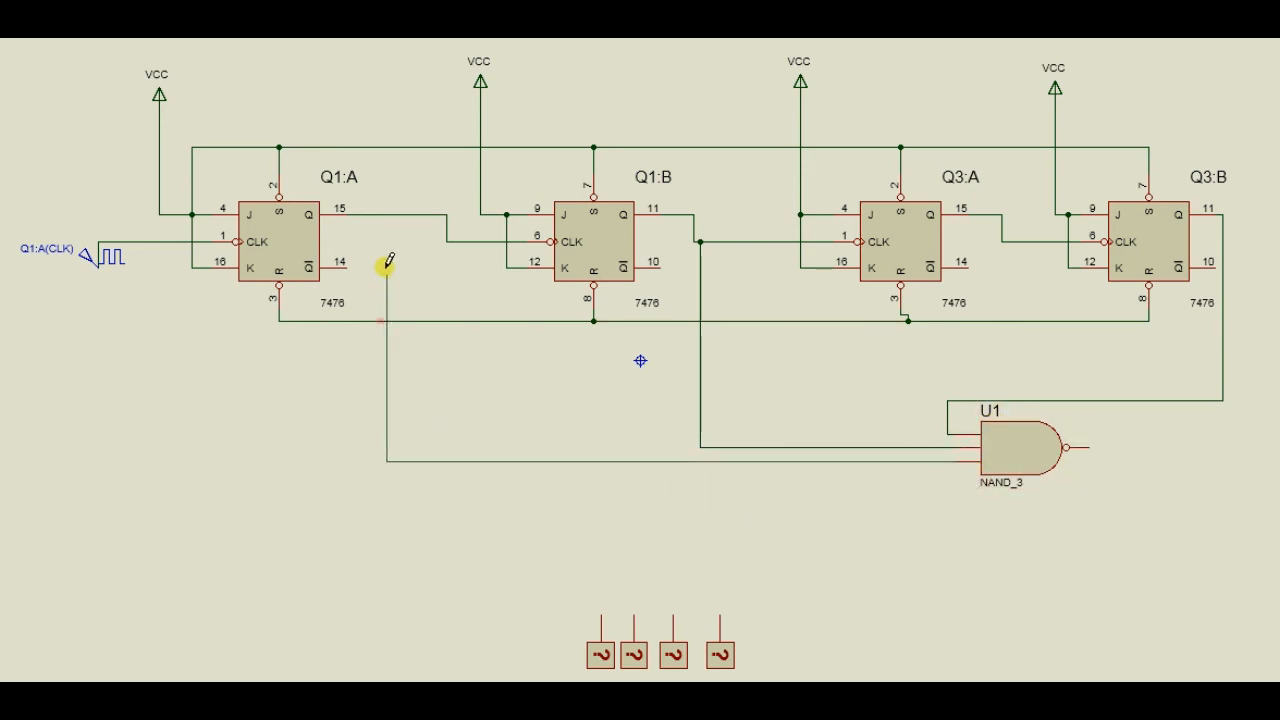
click(387, 214)
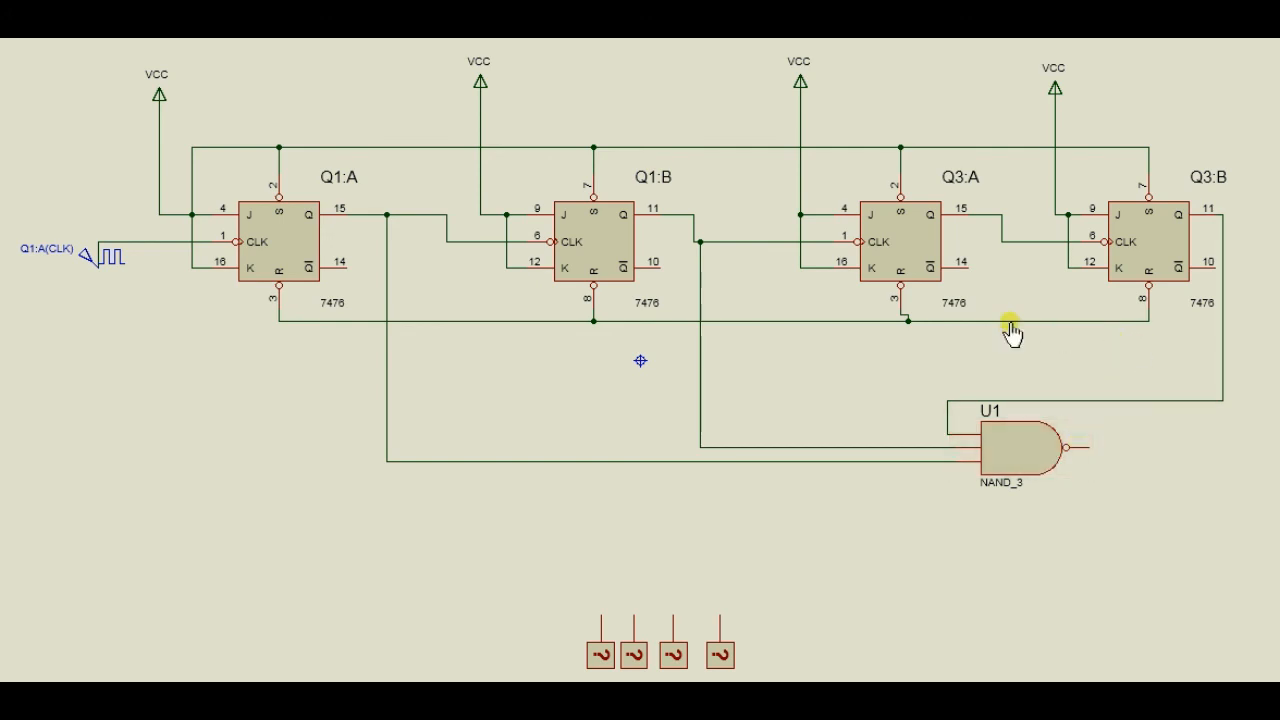
click(909, 321)
click(901, 287)
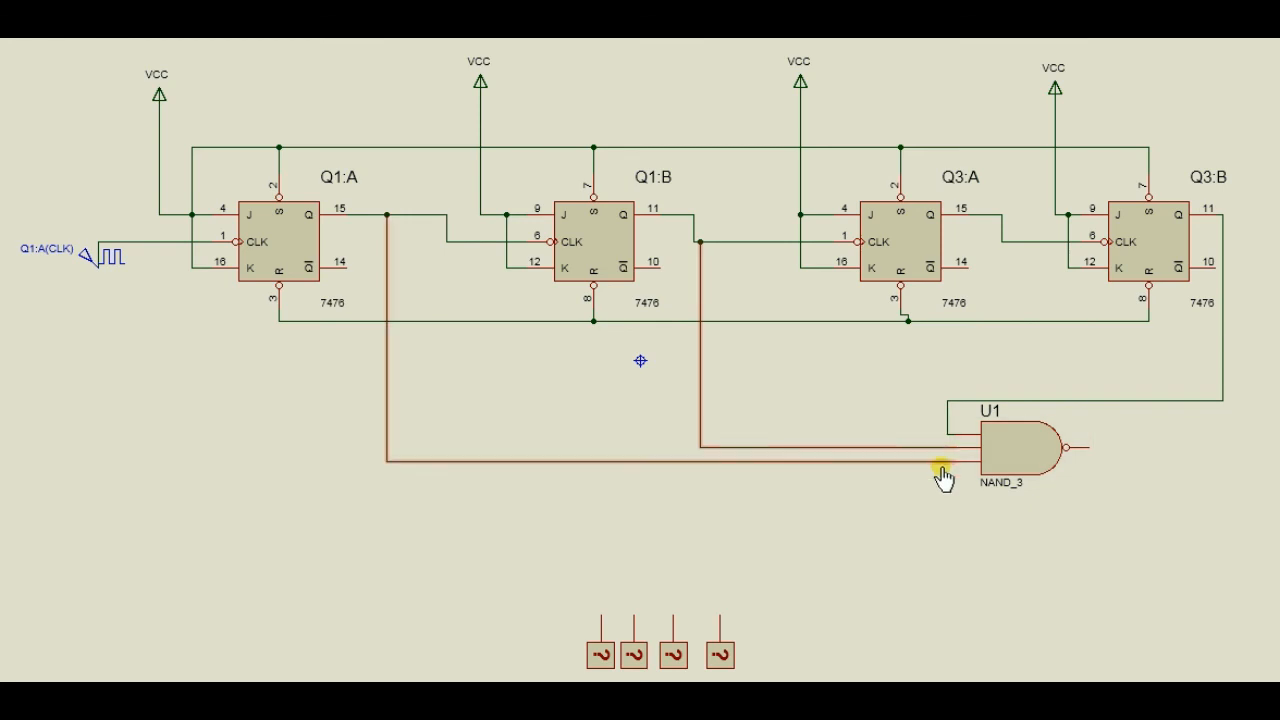
Connect the output of NAND gate U1 to the common reset line below Q3:B.
click(1089, 444)
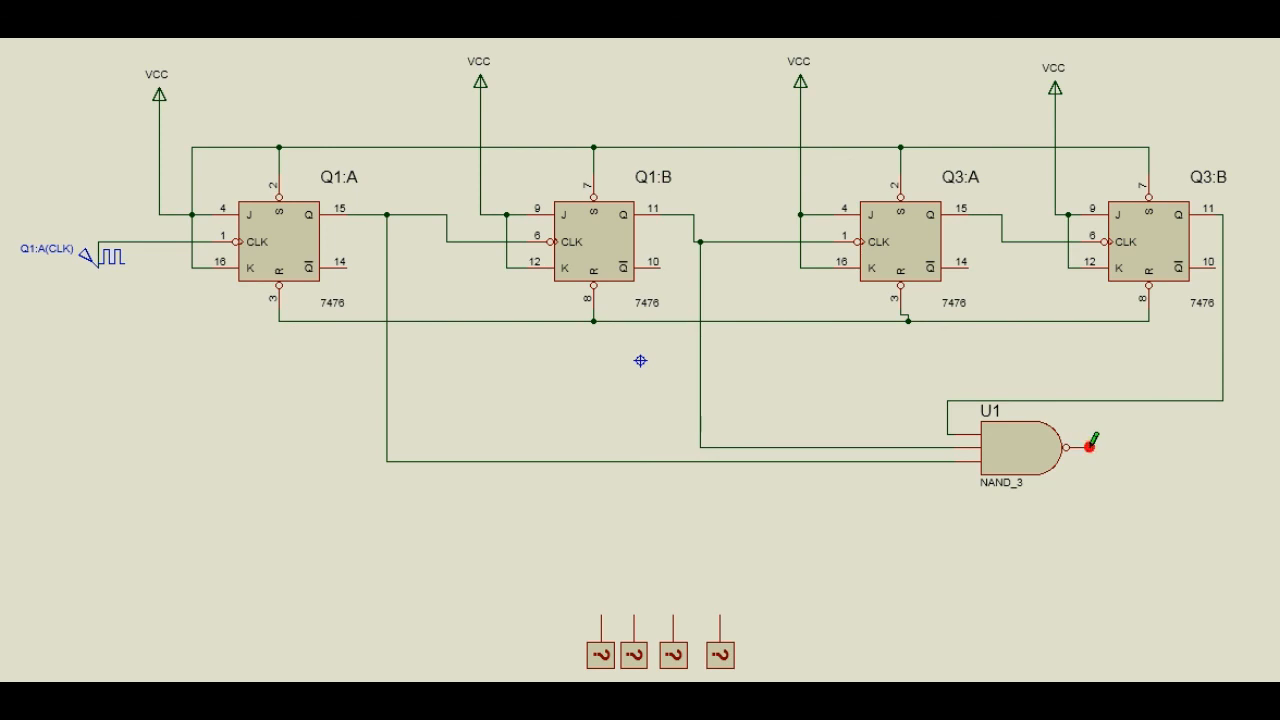
click(1149, 320)
Wire the first logic probe to the Q output line of Q3:B and the second to the Q output line of Q3:A.
click(601, 614)
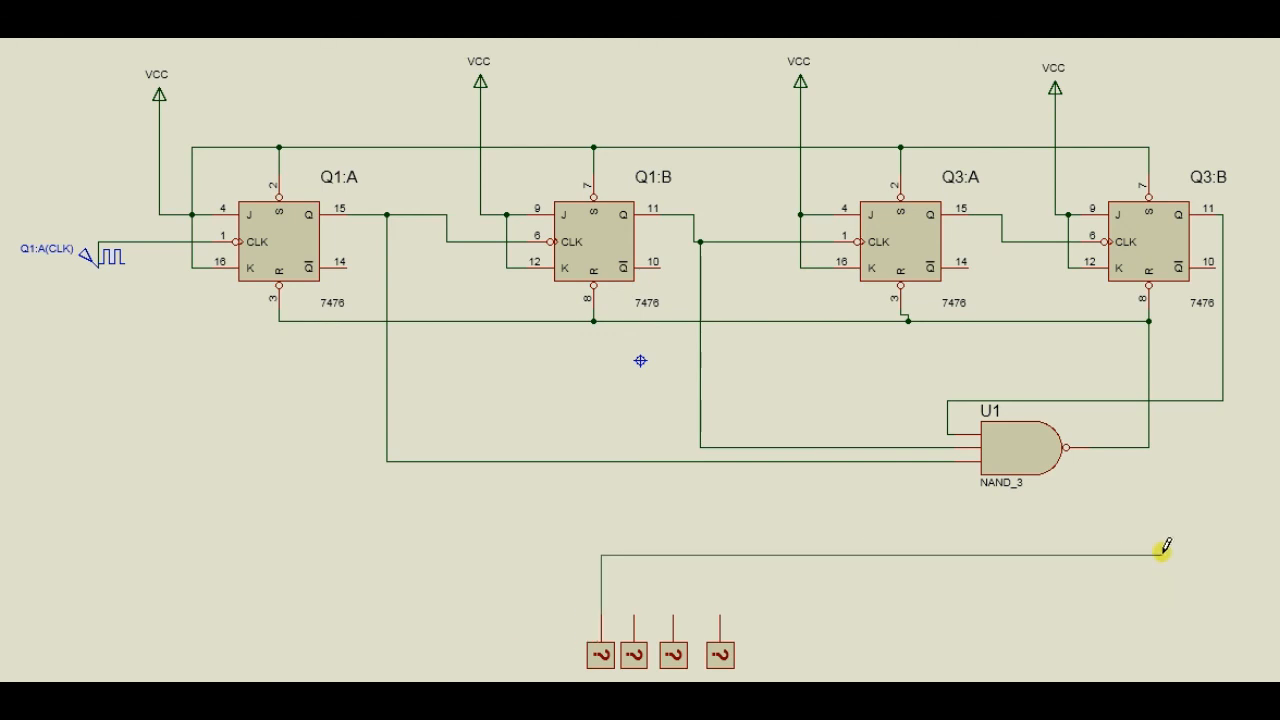
click(1183, 541)
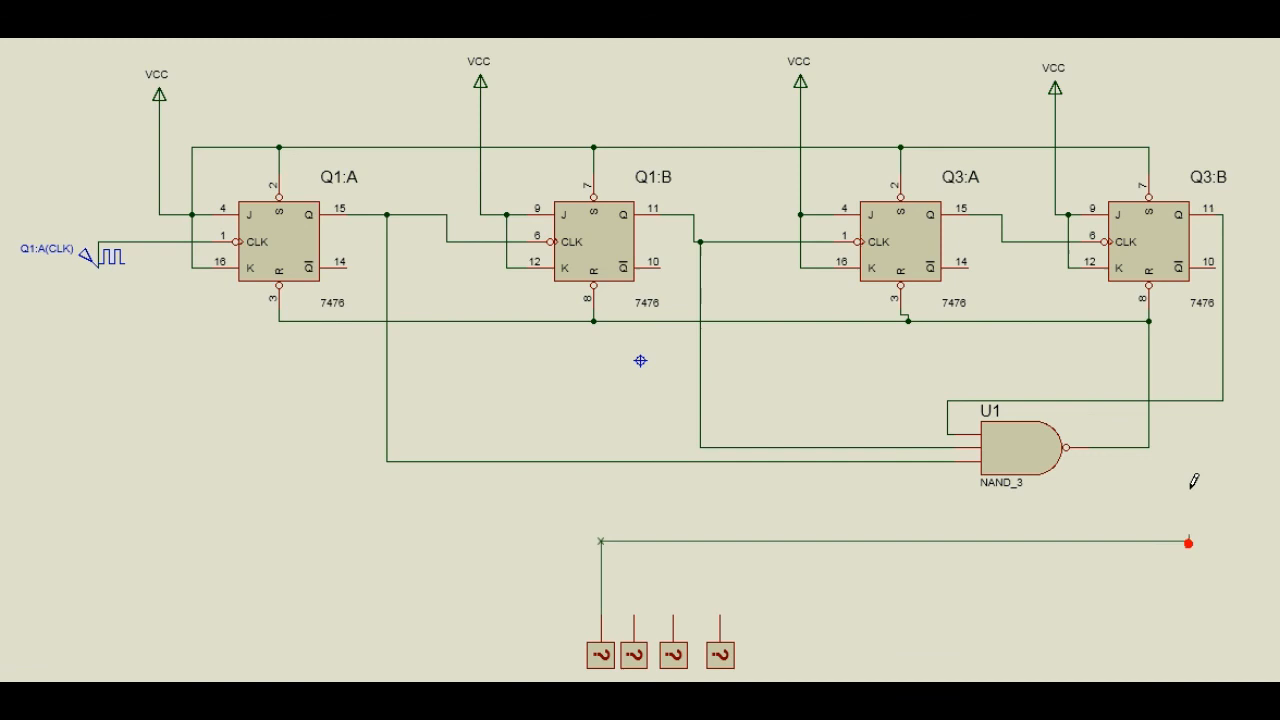
click(1183, 399)
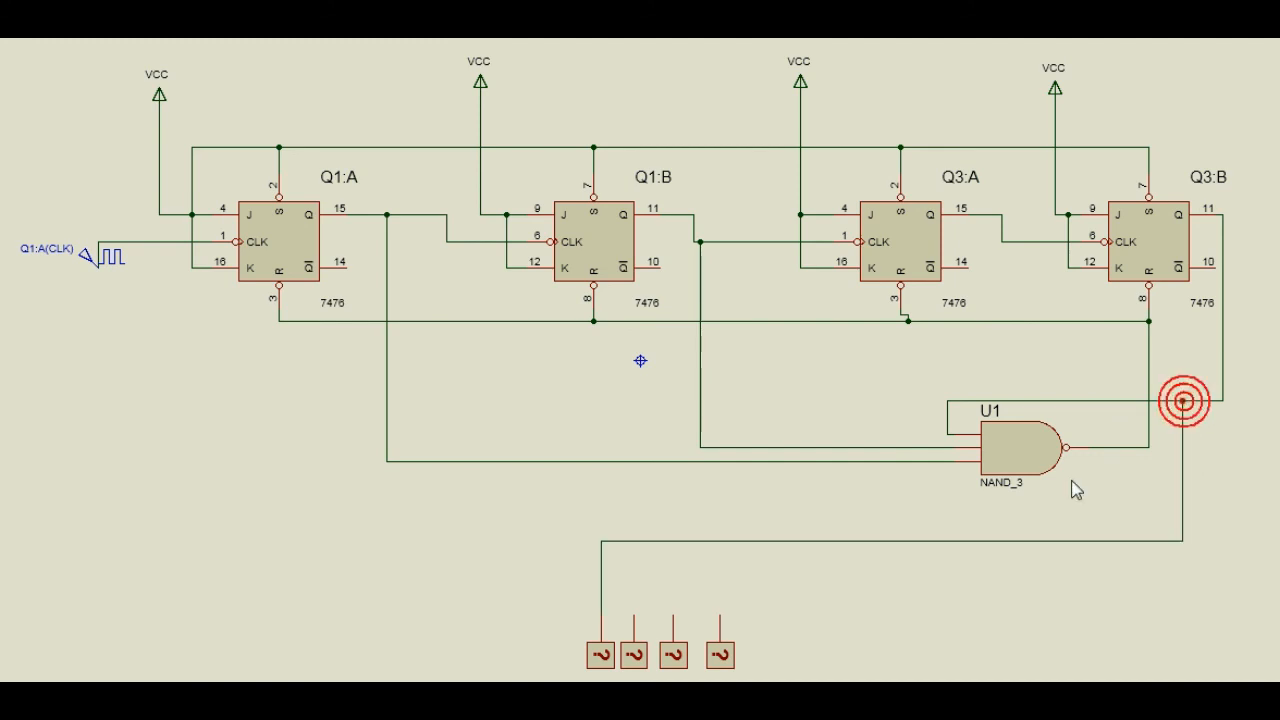
click(634, 614)
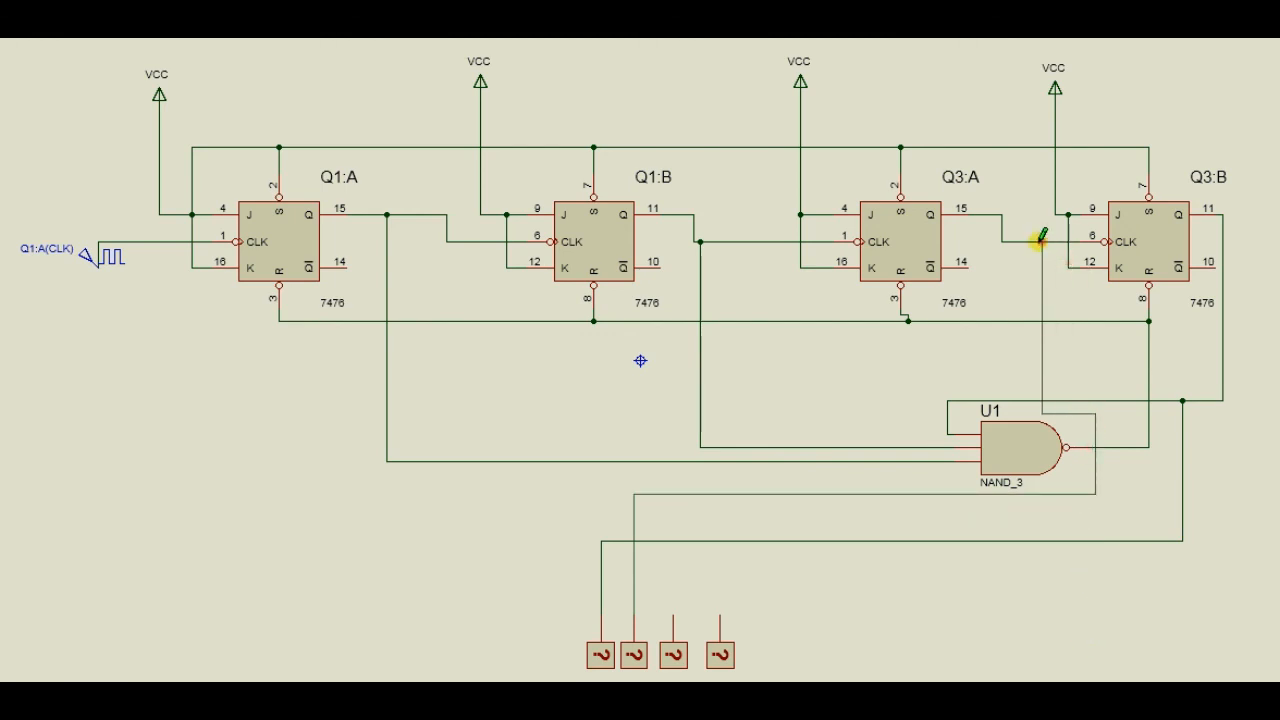
click(1040, 242)
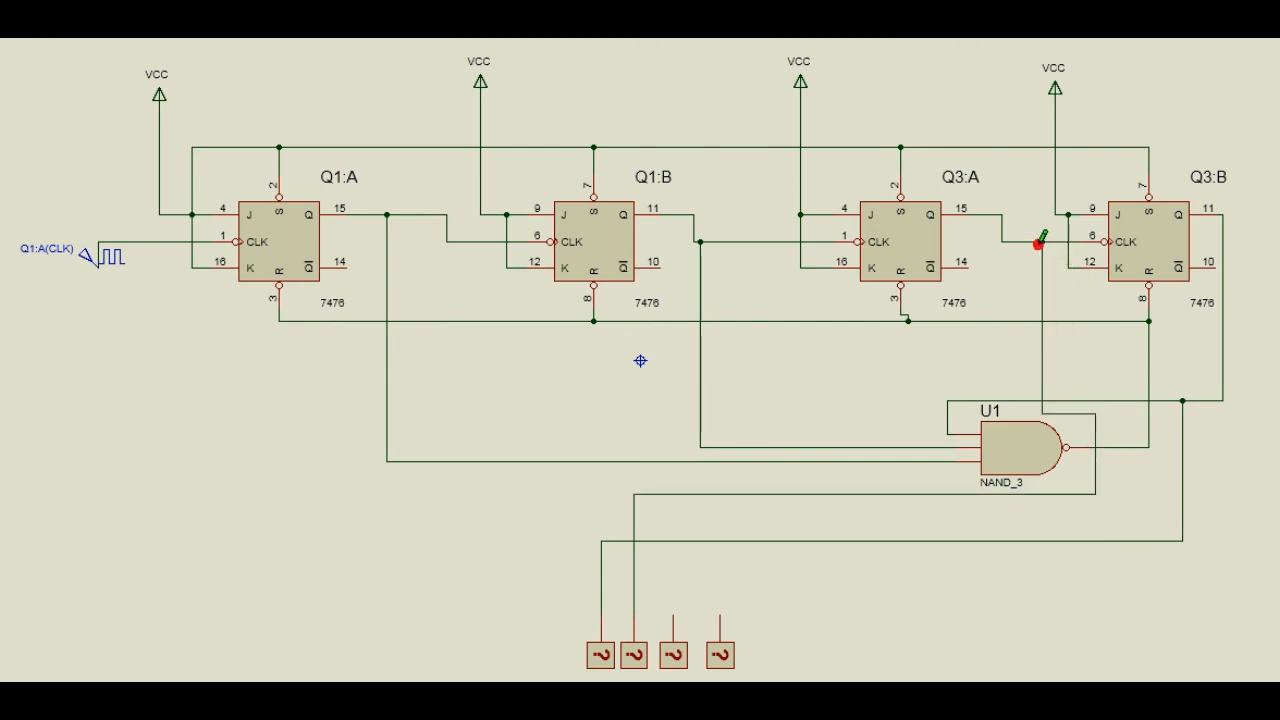
Wire the third logic probe to the Q output line of Q1:B and the fourth to the Q output line of Q1:A.
click(677, 610)
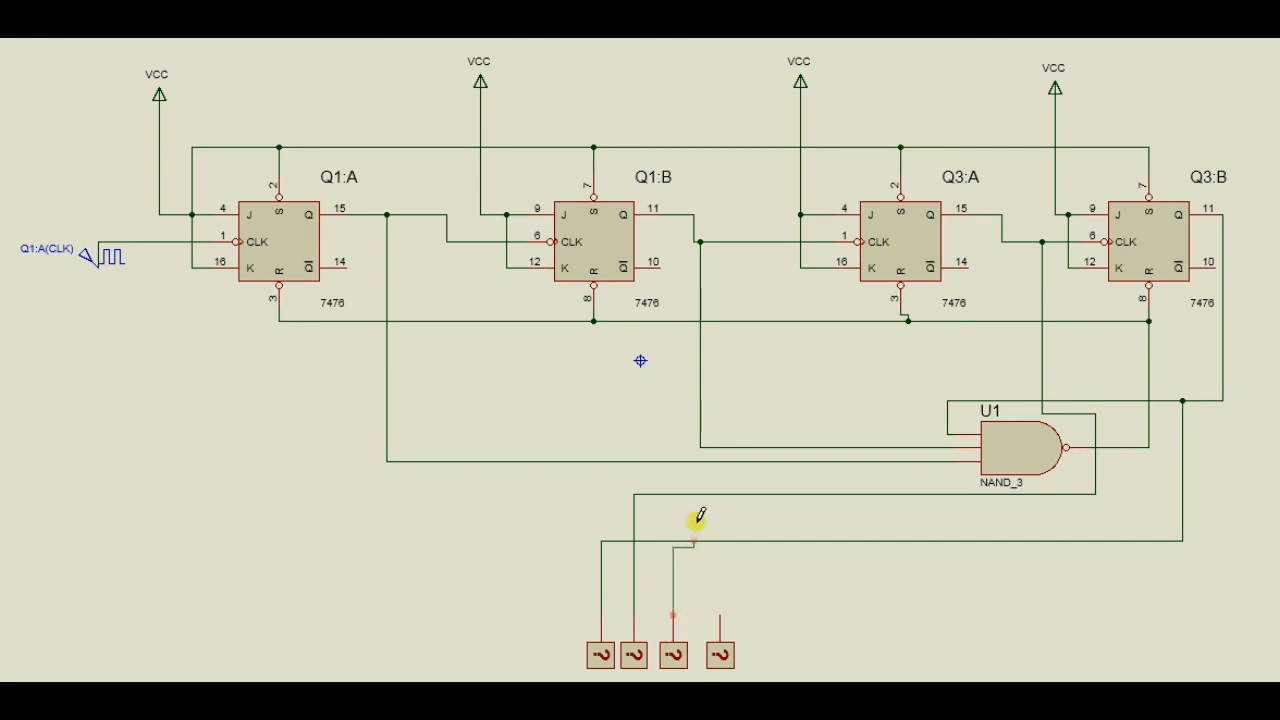
click(701, 439)
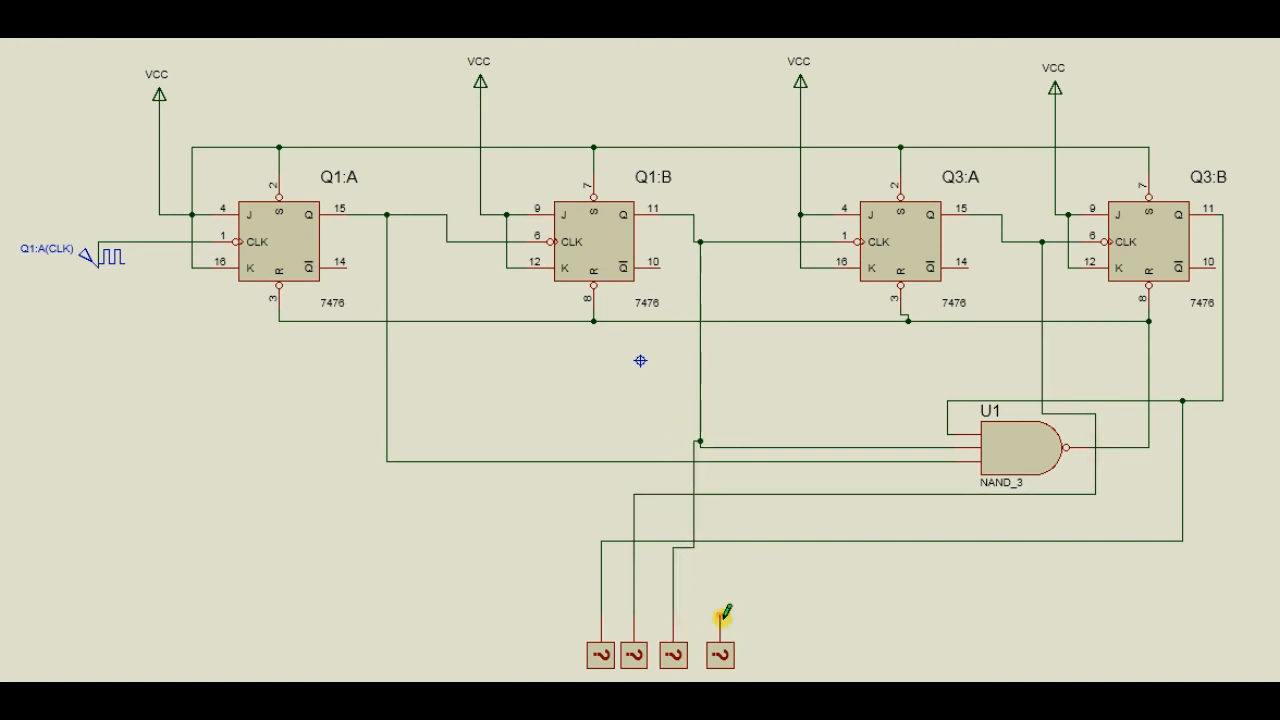
click(720, 610)
click(726, 460)
Run the simulation to watch the count on the four logic probes.
key(F12)
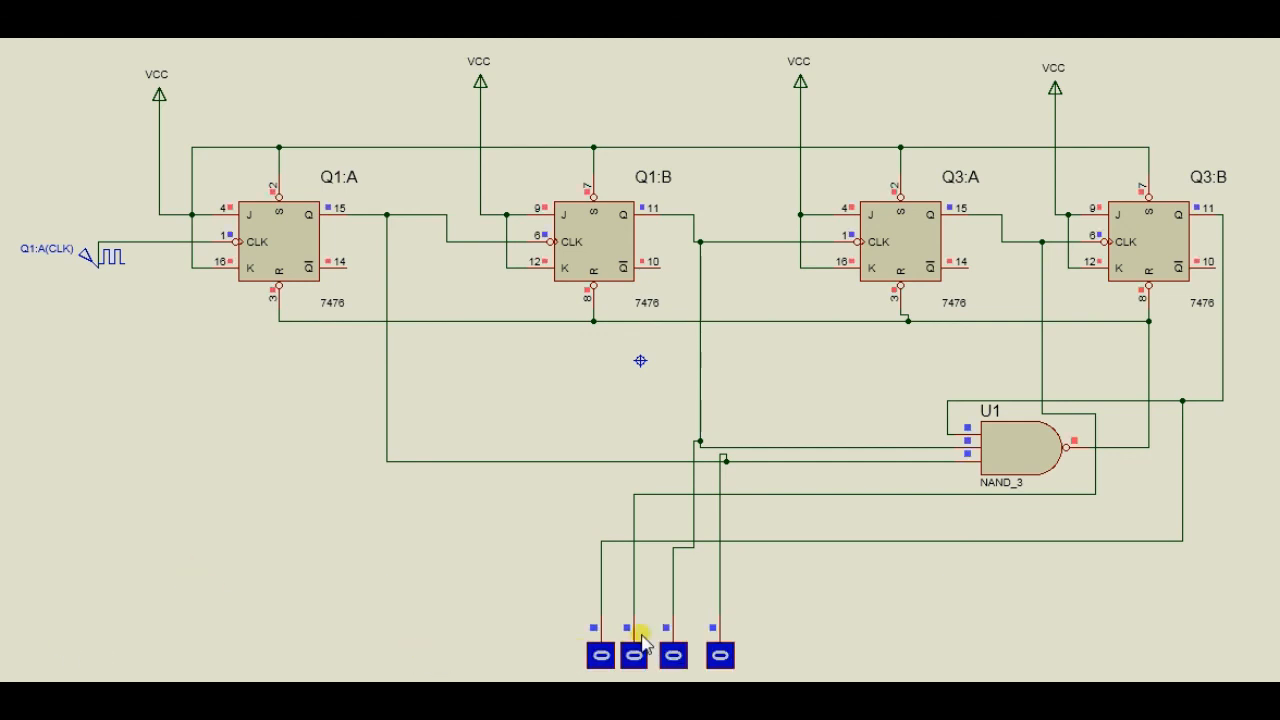
click(722, 660)
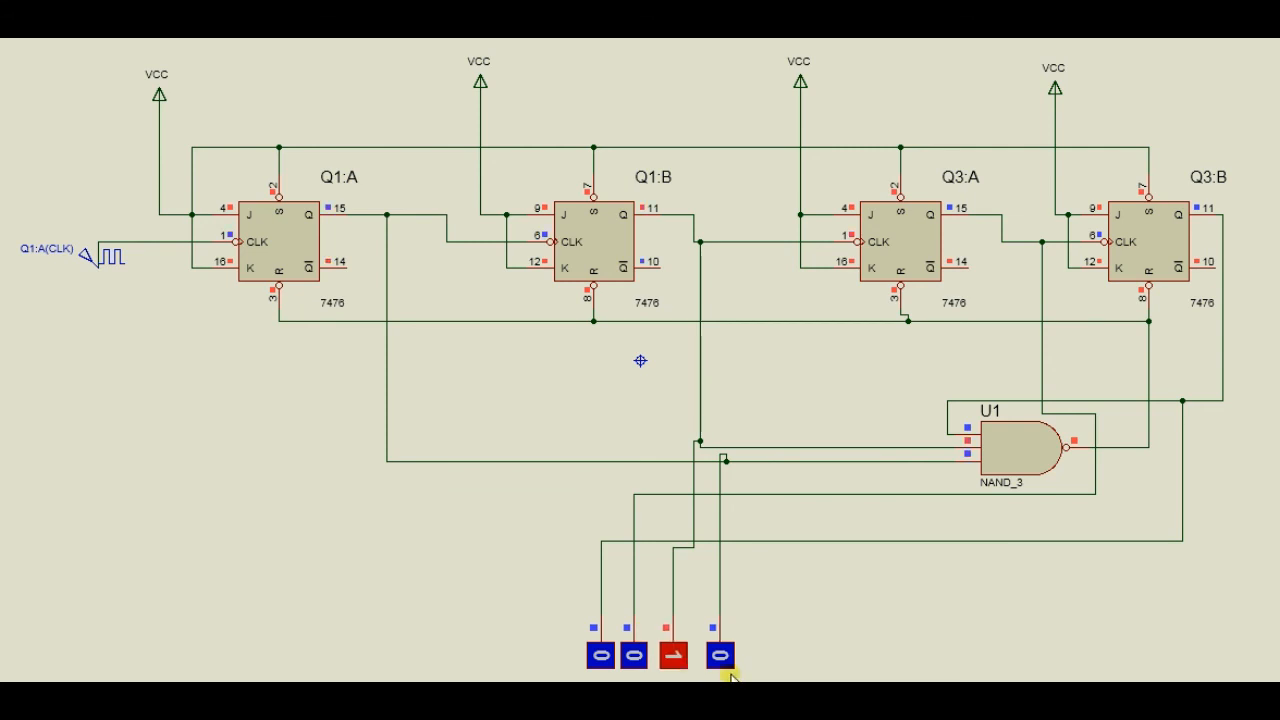